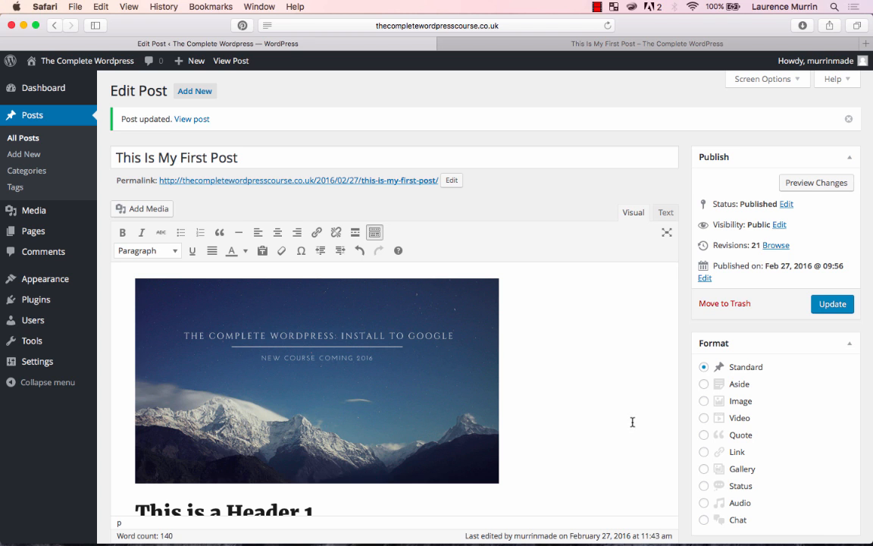
pyautogui.scroll(-4, 599, 422)
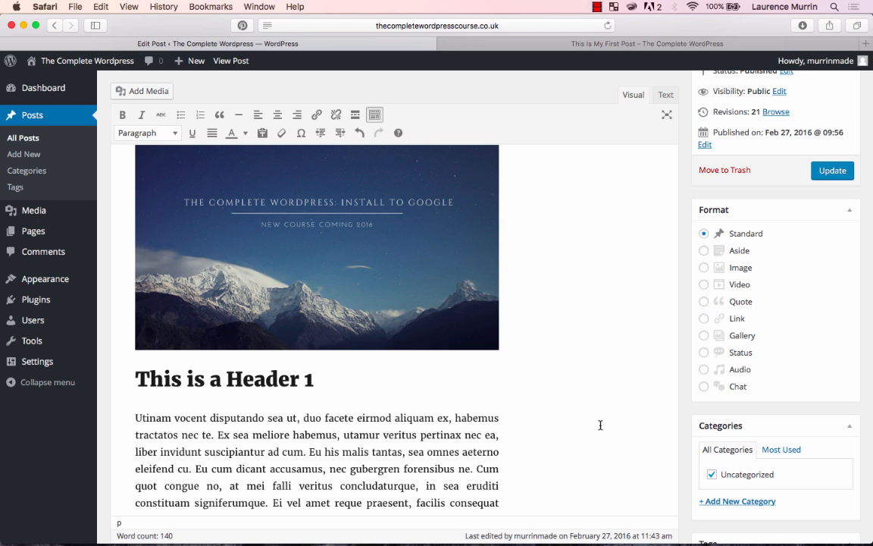
pyautogui.scroll(1, 600, 425)
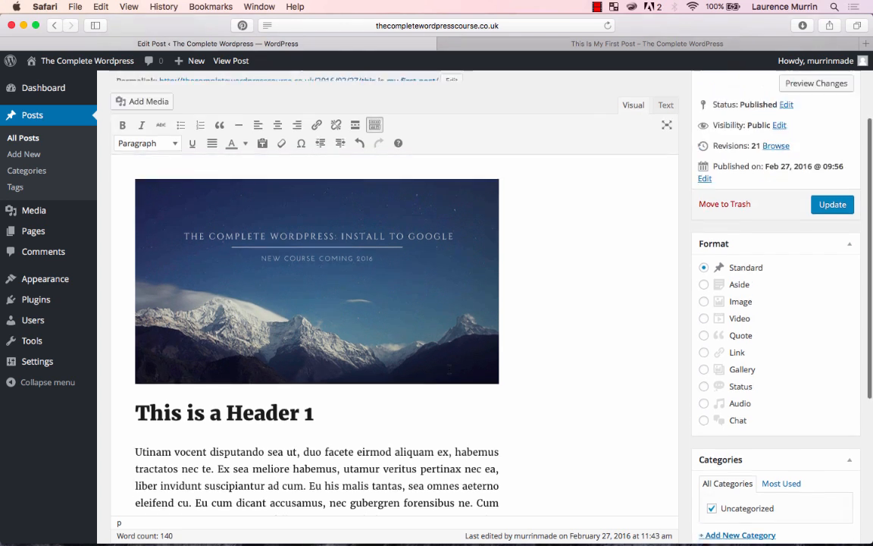
pyautogui.scroll(-3, 455, 363)
pyautogui.click(339, 299)
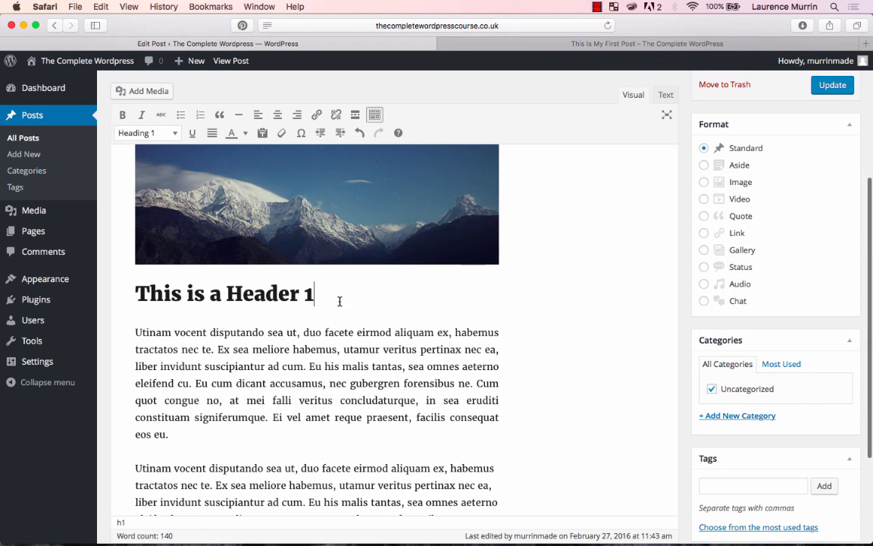
pyautogui.press('Return')
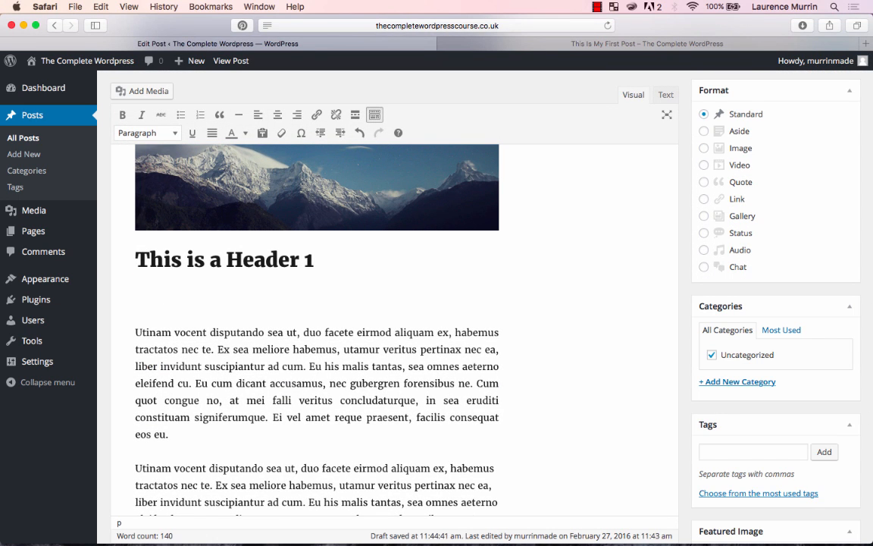
pyautogui.press('BackSpace')
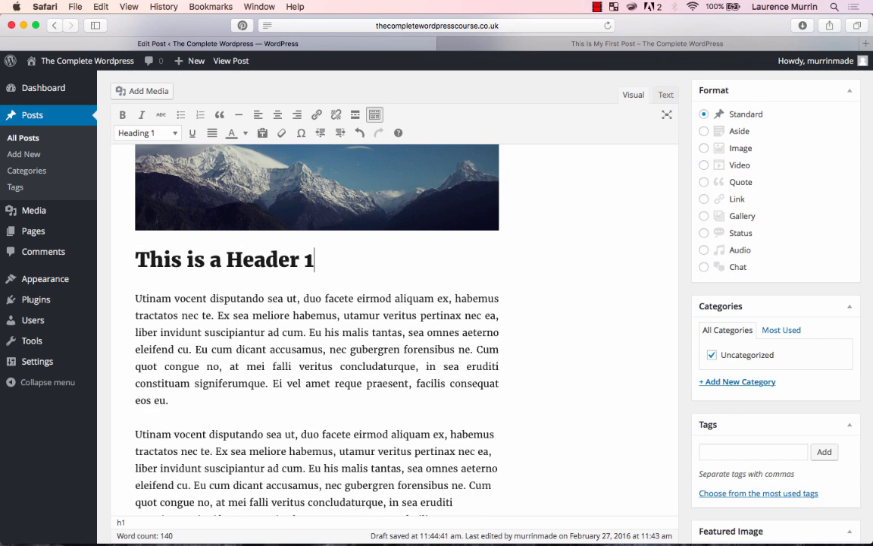
# - Add the sentence "Click here to find out more." at the end of the first paragraph under the header
pyautogui.click(205, 399)
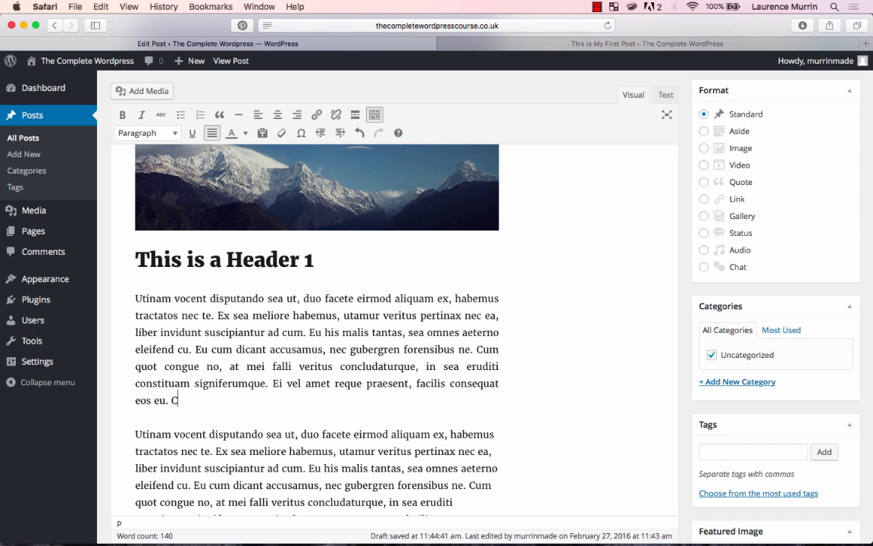
pyautogui.write('Click here, to find out more.')
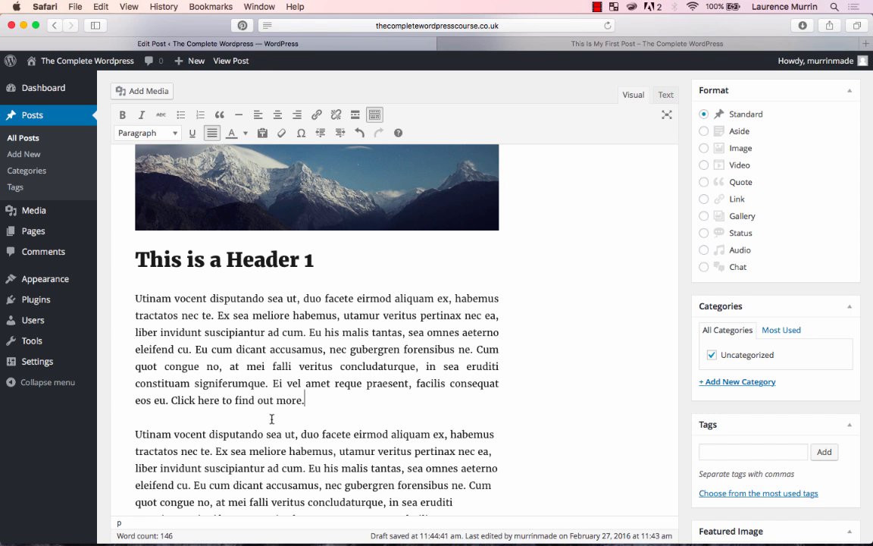
pyautogui.scroll(3, 300, 395)
pyautogui.scroll(-3, 300, 396)
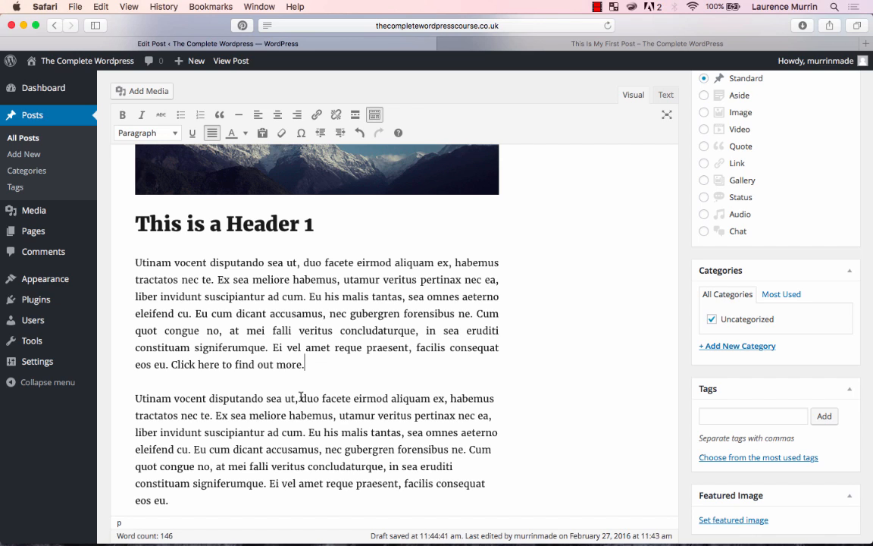
pyautogui.moveTo(301, 365); pyautogui.dragTo(244, 367)
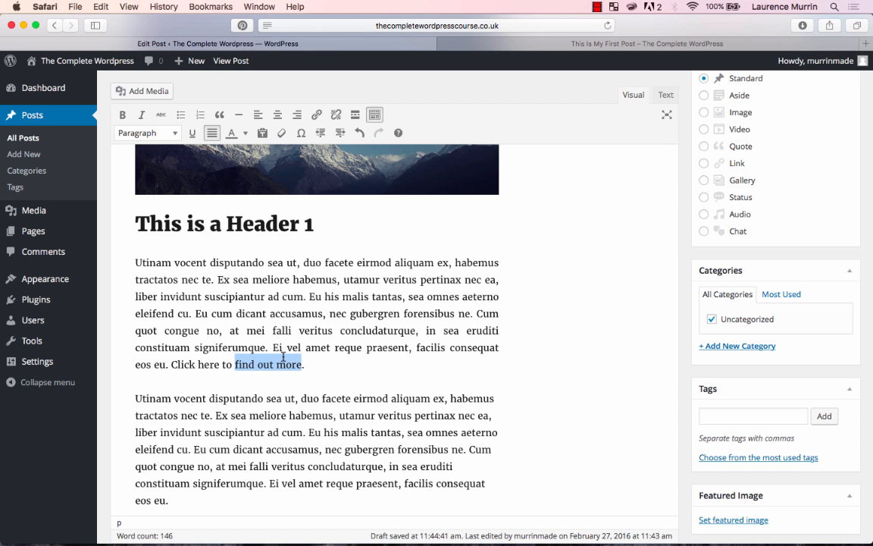
pyautogui.click(316, 114)
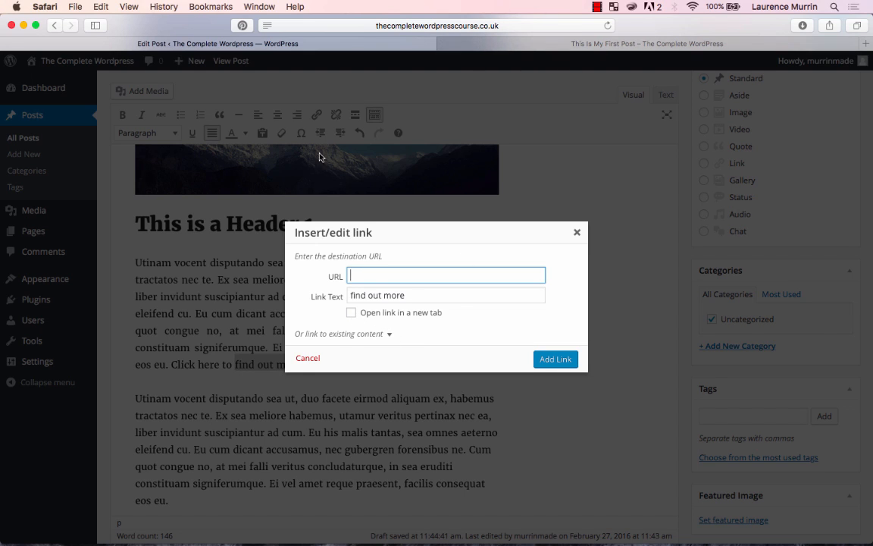
pyautogui.click(353, 313)
pyautogui.click(353, 313)
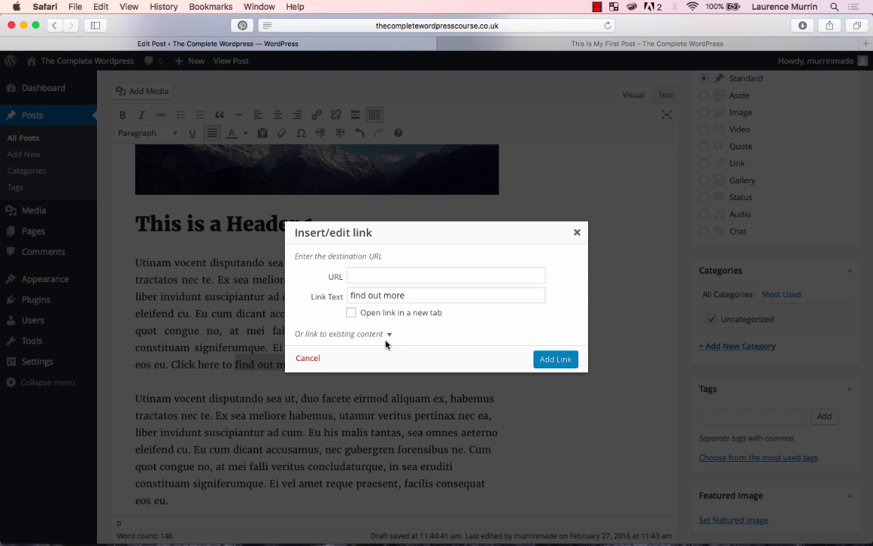
pyautogui.click(388, 333)
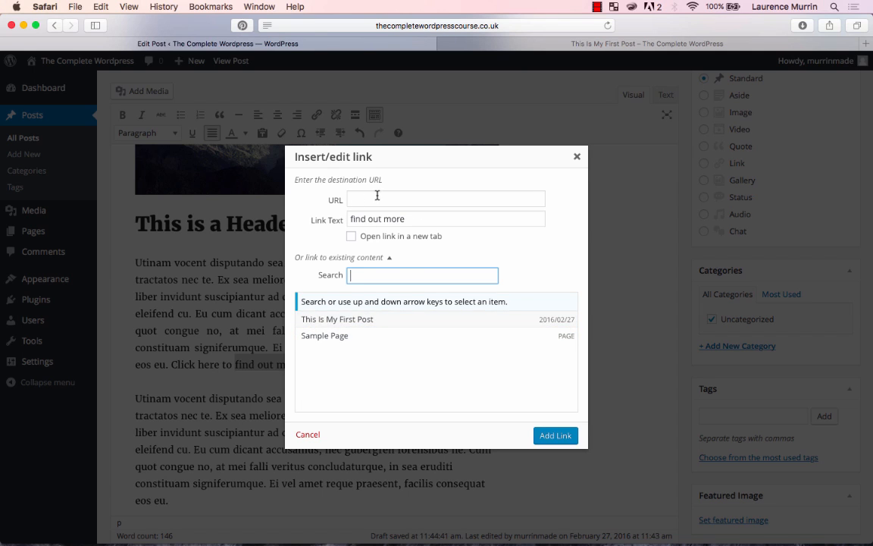
pyautogui.click(388, 258)
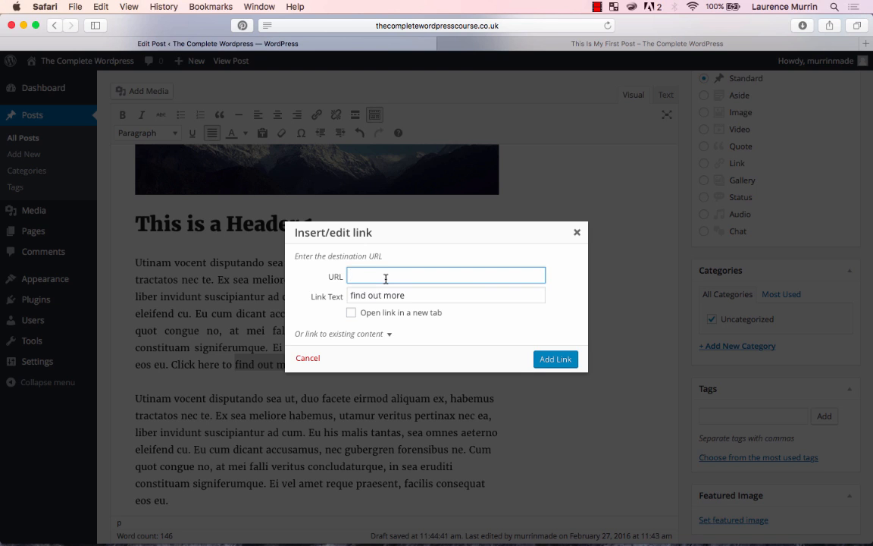
pyautogui.write('www.google.com')
pyautogui.click(553, 357)
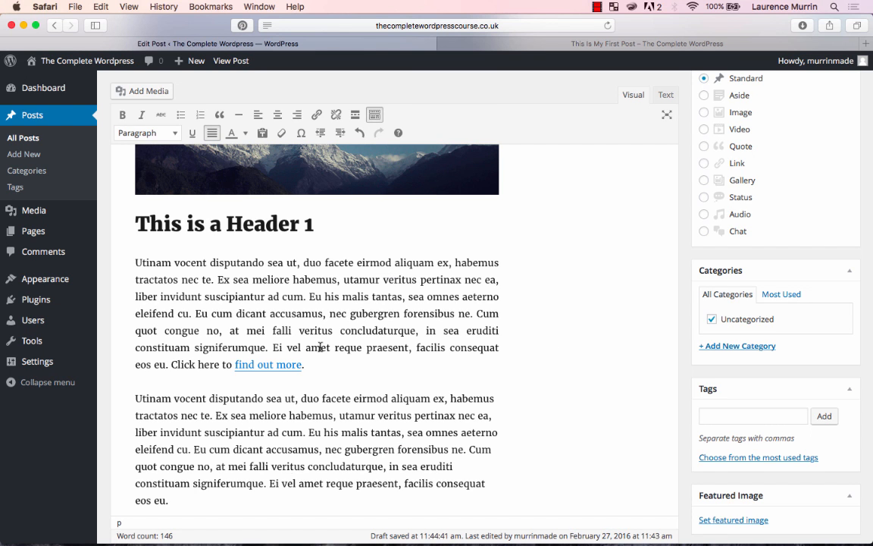
# - Update the published post to save its changes
pyautogui.scroll(5, 431, 315)
pyautogui.scroll(3, 432, 315)
pyautogui.click(832, 285)
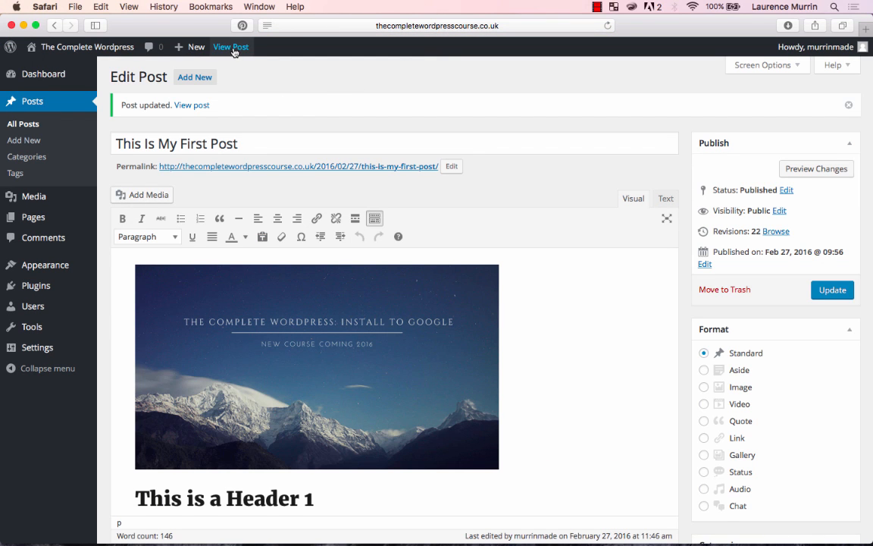
# - View the live post, follow its "find out more" link, and return to the post page
pyautogui.keyDown('super'); pyautogui.click(230, 46); pyautogui.keyUp('super')
pyautogui.click(677, 42)
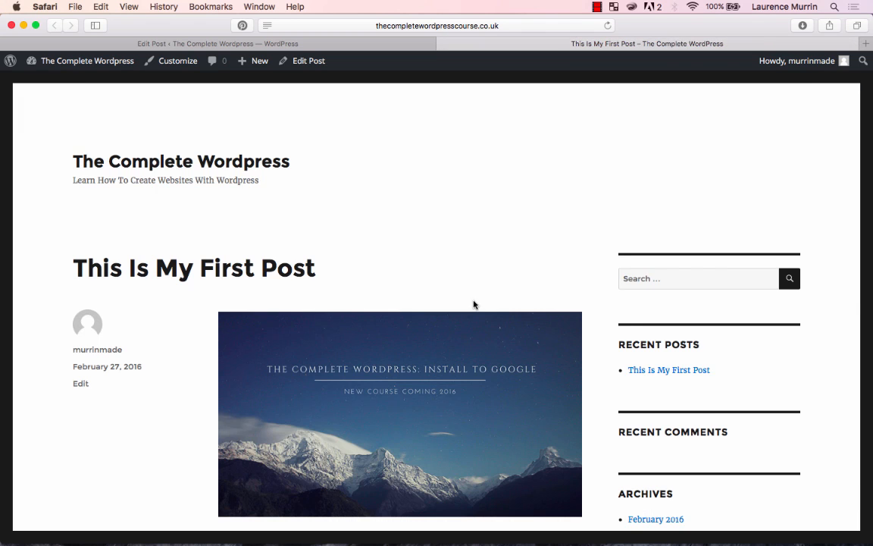
pyautogui.scroll(-5, 474, 304)
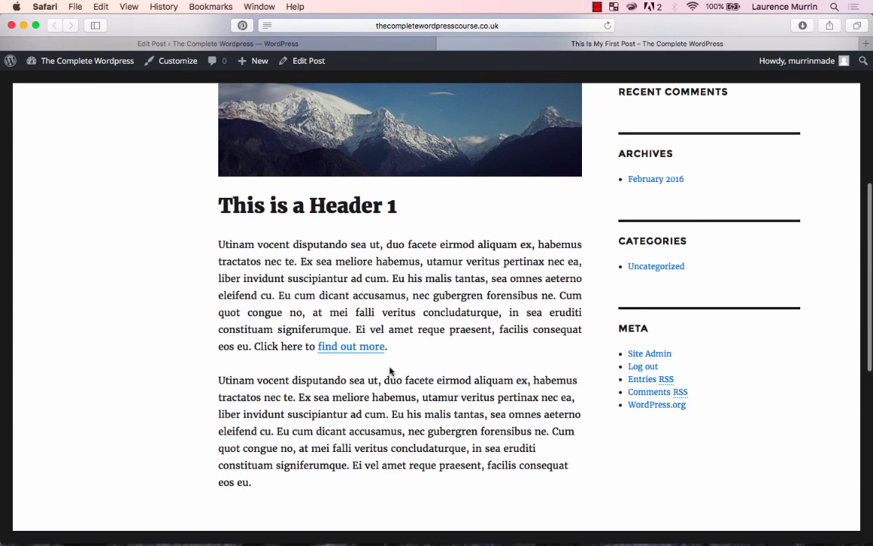
pyautogui.click(358, 354)
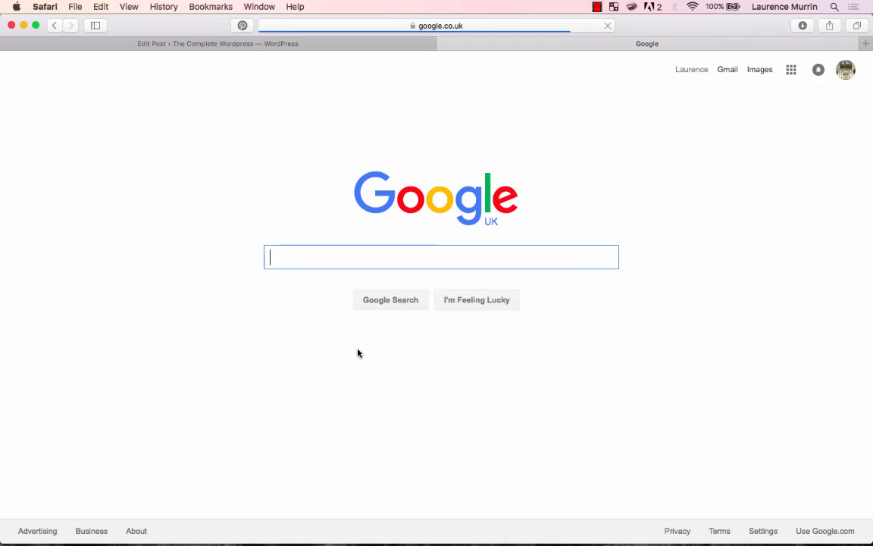
pyautogui.click(55, 26)
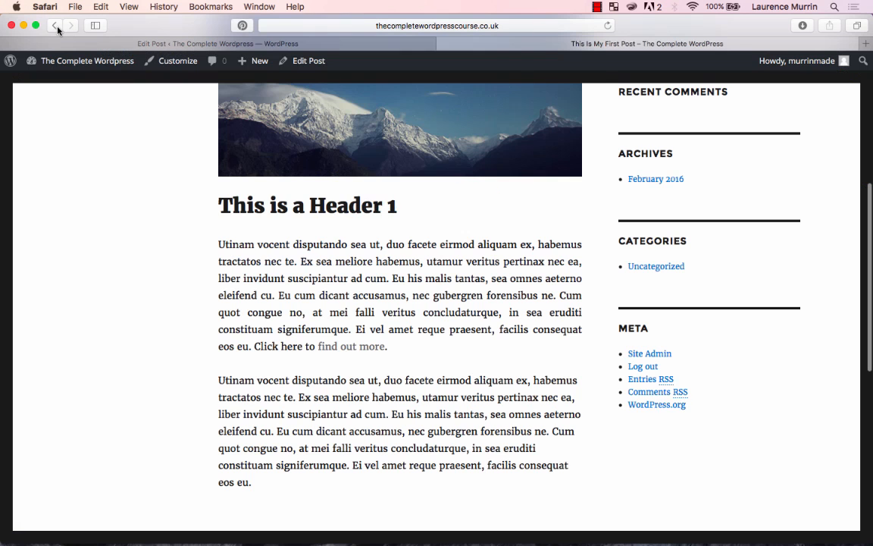
# - Back in the post editor, set the "find out more" link to open in a new tab and update the post
pyautogui.click(197, 45)
pyautogui.scroll(-5, 327, 397)
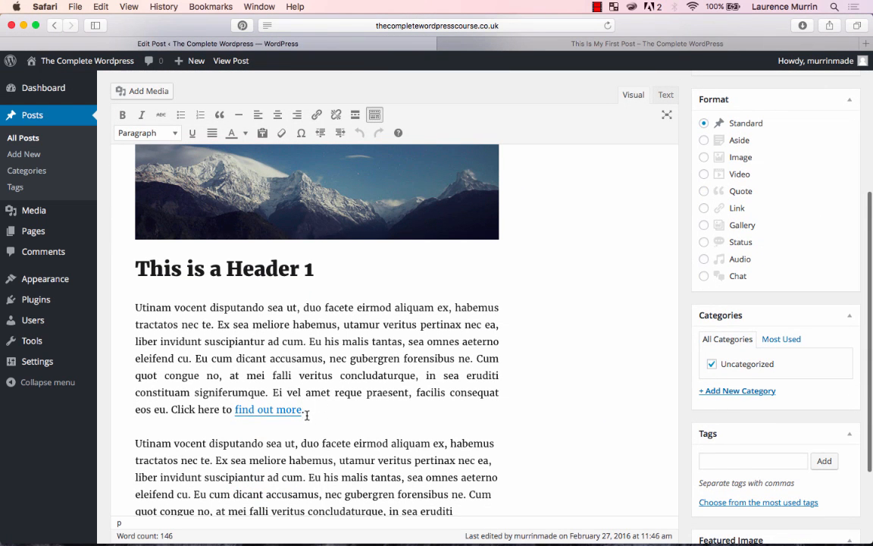
pyautogui.moveTo(303, 412); pyautogui.dragTo(235, 413)
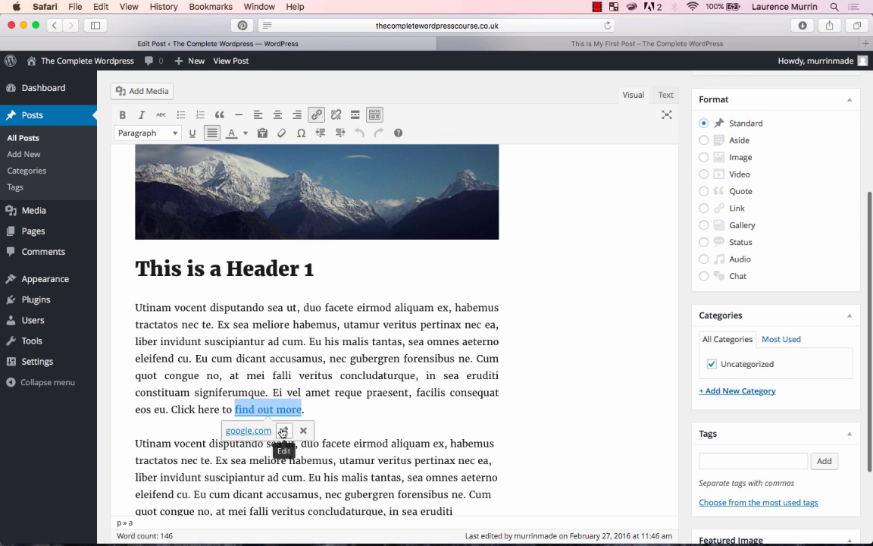
pyautogui.click(284, 431)
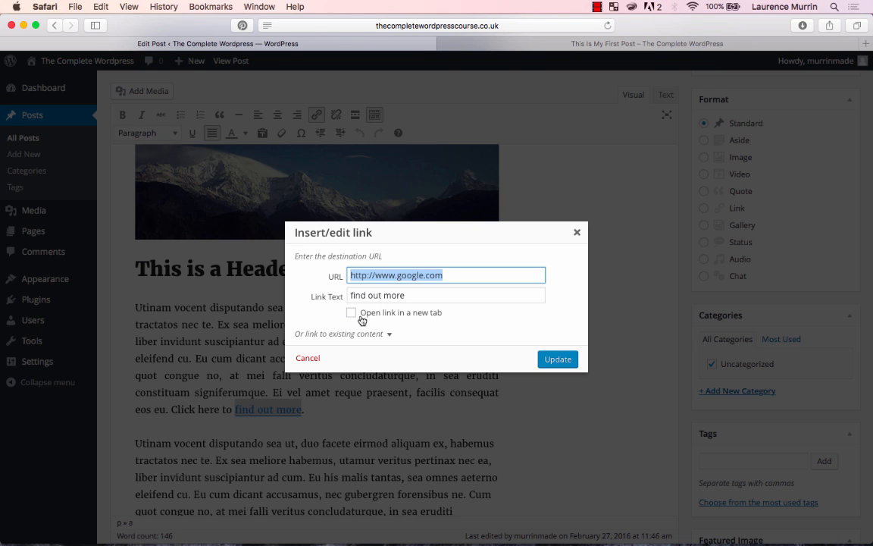
pyautogui.click(352, 313)
pyautogui.click(558, 358)
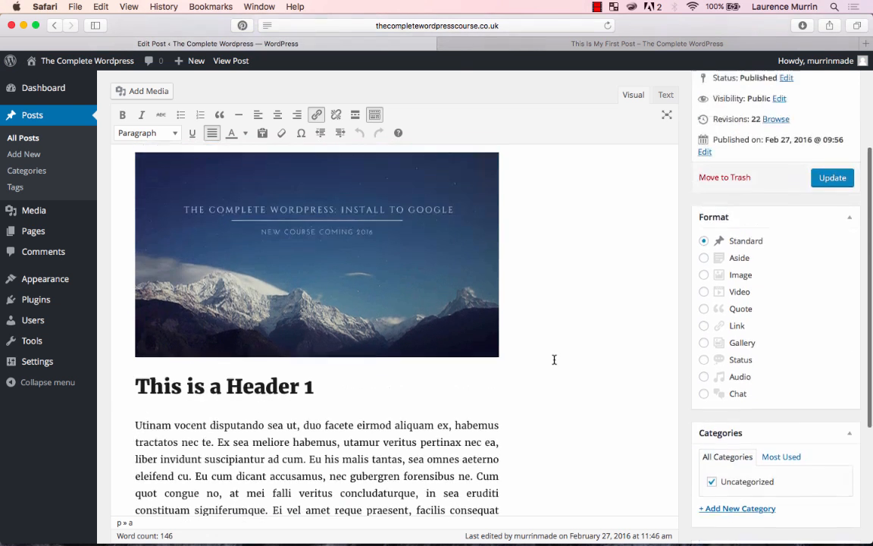
pyautogui.click(832, 200)
# - Reload the live post, test the "find out more" link, and close the tab it opens
pyautogui.click(568, 43)
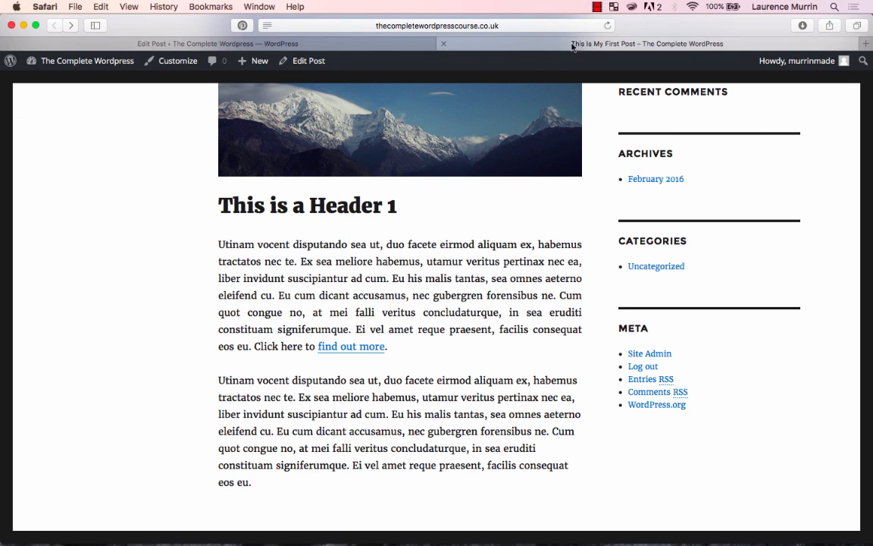
pyautogui.press('super+r')
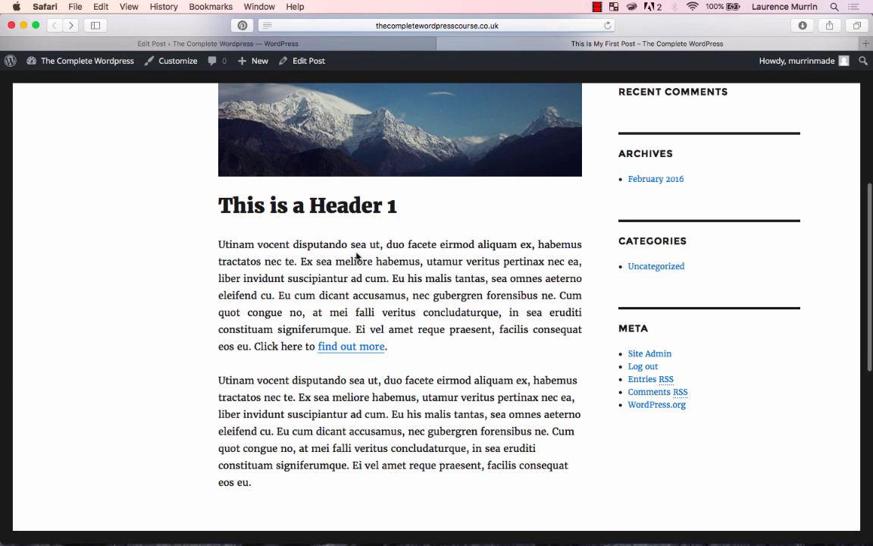
pyautogui.click(363, 350)
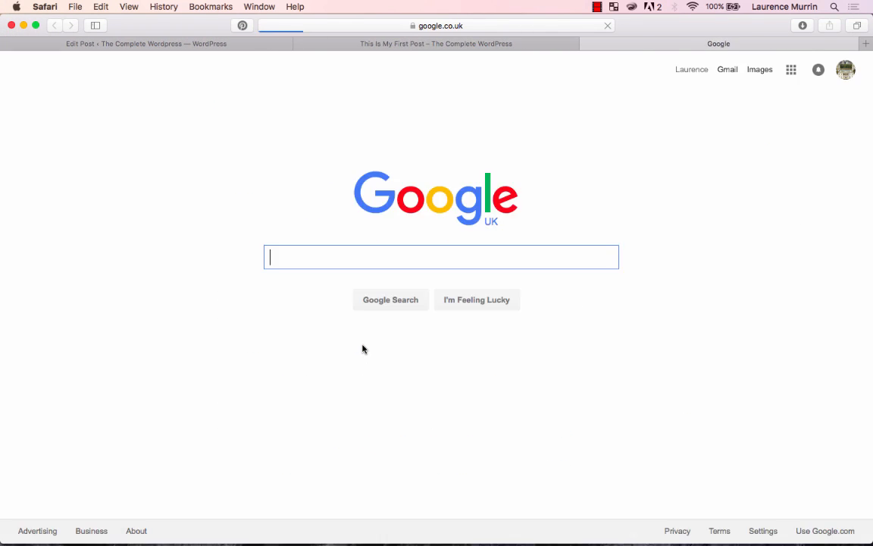
pyautogui.press('super+w')
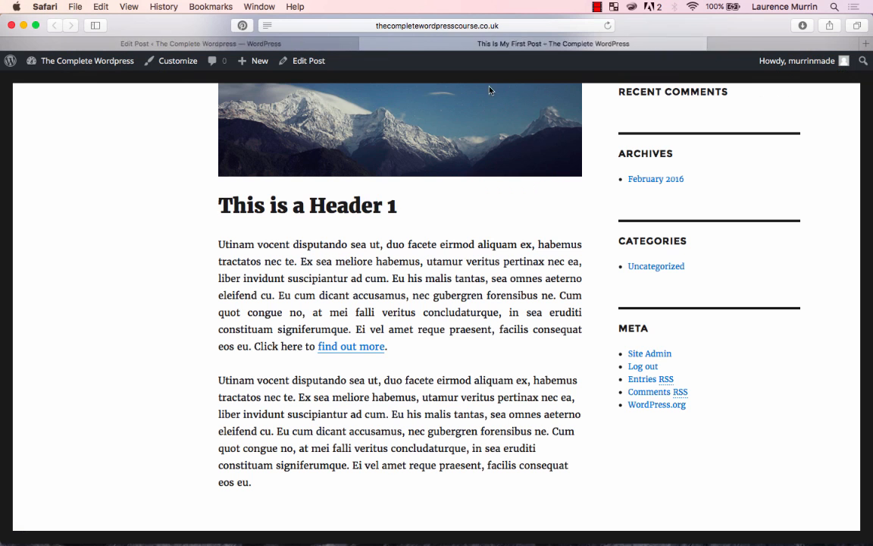
# - Return to the post editor and select the "find out more" link to examine the option for removing it
pyautogui.click(353, 44)
pyautogui.scroll(-5, 355, 352)
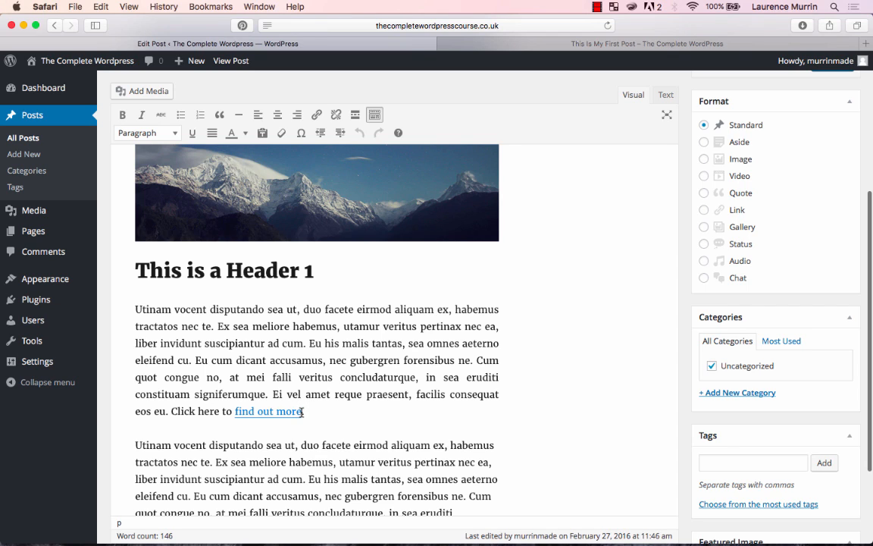
pyautogui.moveTo(301, 411); pyautogui.dragTo(235, 410)
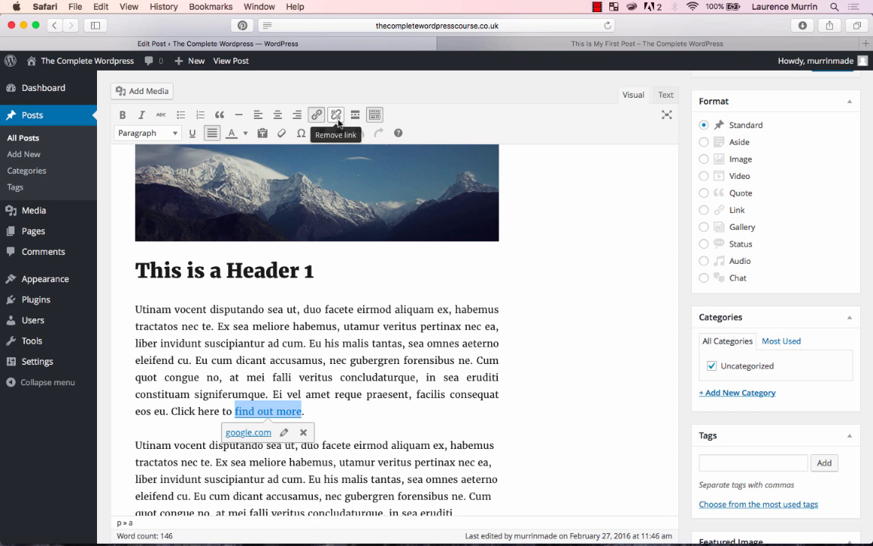
pyautogui.click(344, 340)
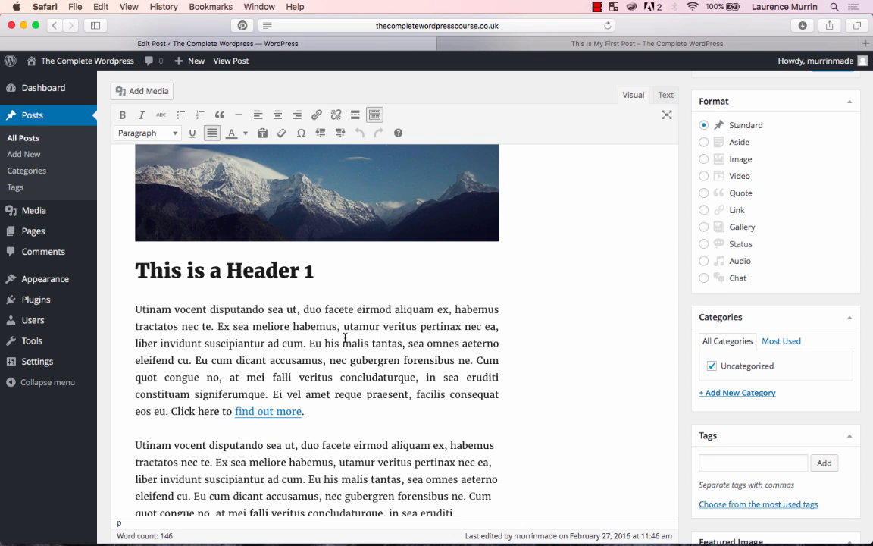
# - Set the mountain image at the top of the post to link to its media file and update the post
pyautogui.scroll(5, 344, 337)
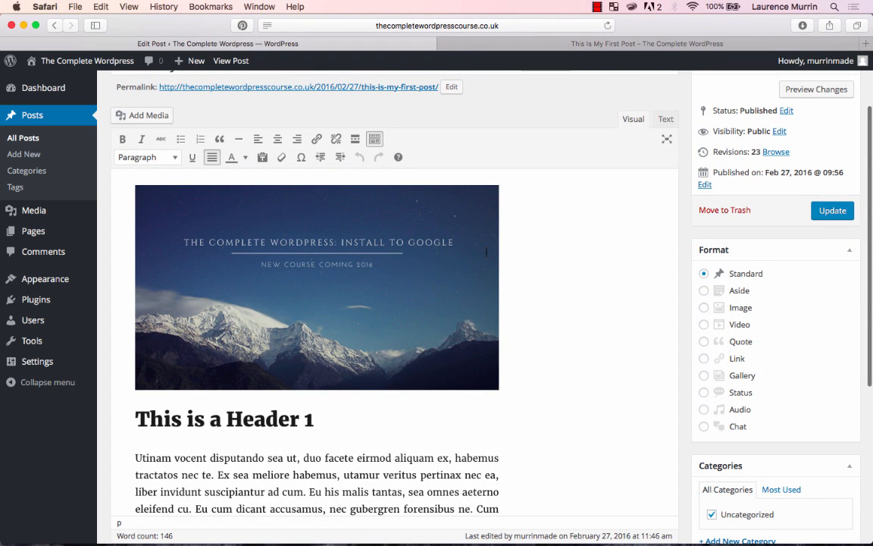
pyautogui.click(308, 262)
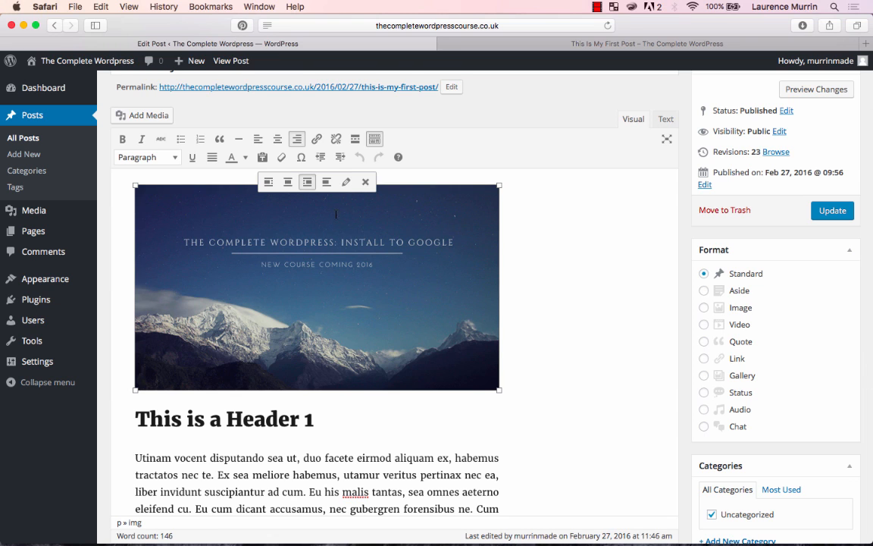
pyautogui.click(346, 184)
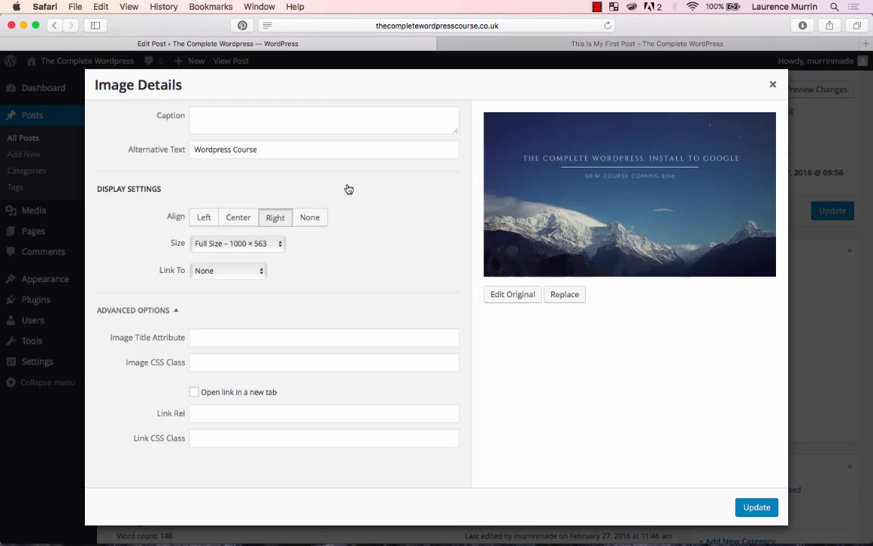
pyautogui.click(250, 273)
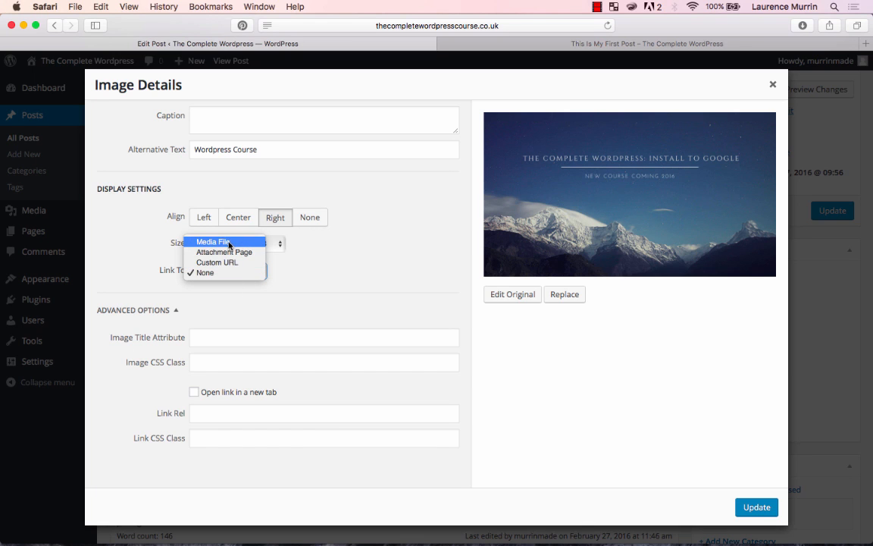
pyautogui.click(229, 242)
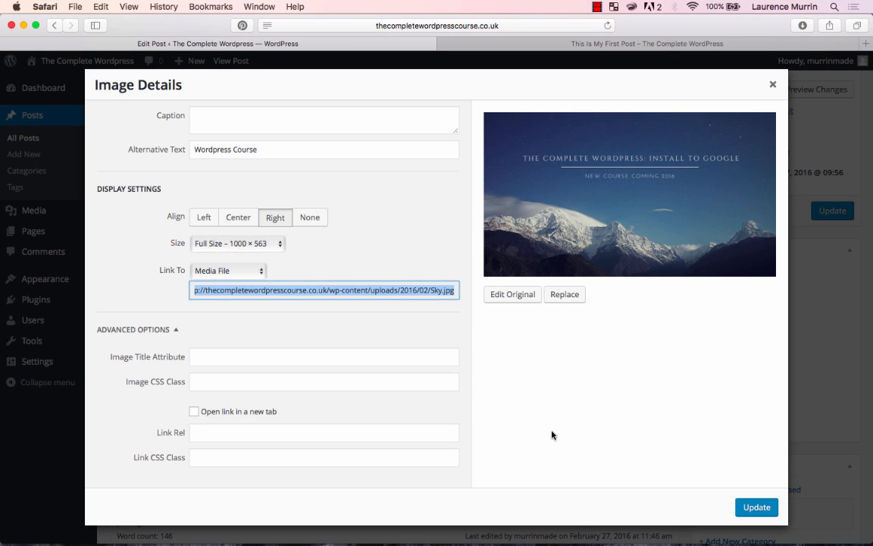
pyautogui.click(760, 508)
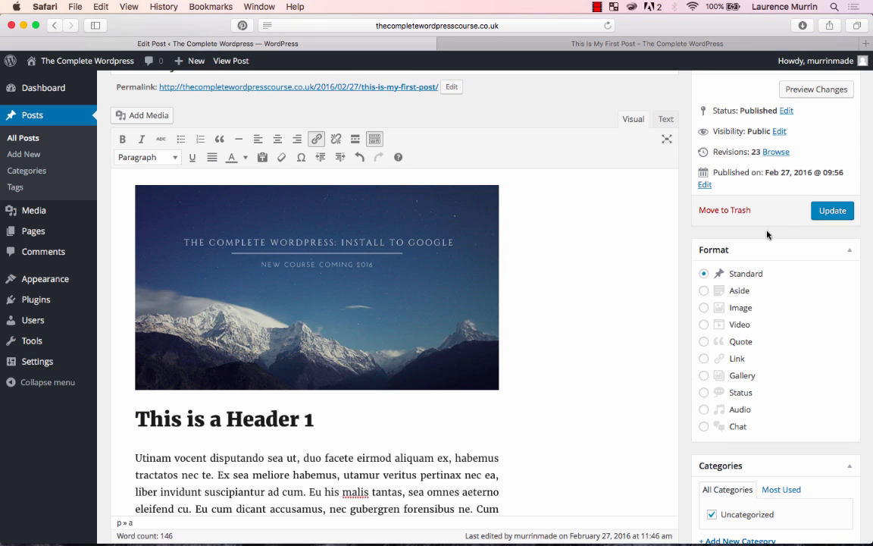
# - Reload the live post, follow the image's link to the media file, and return to the post page
pyautogui.click(570, 44)
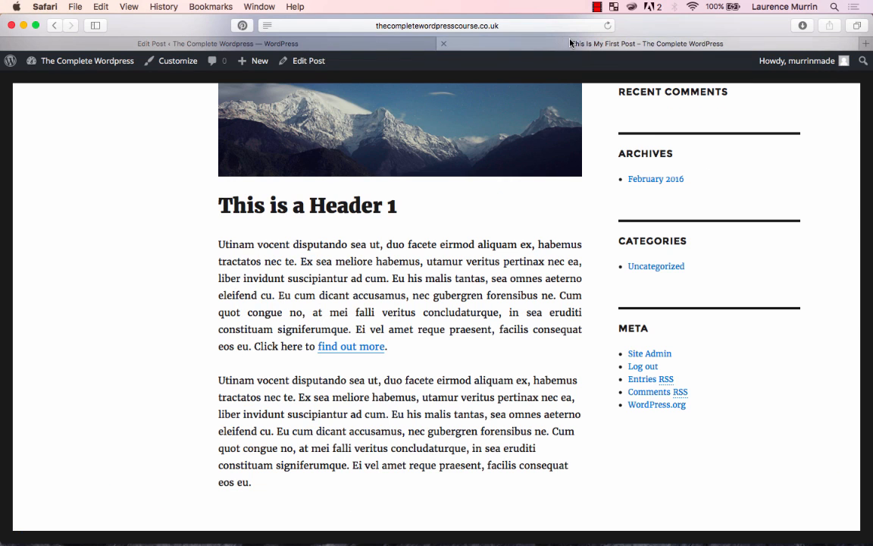
pyautogui.scroll(3, 396, 212)
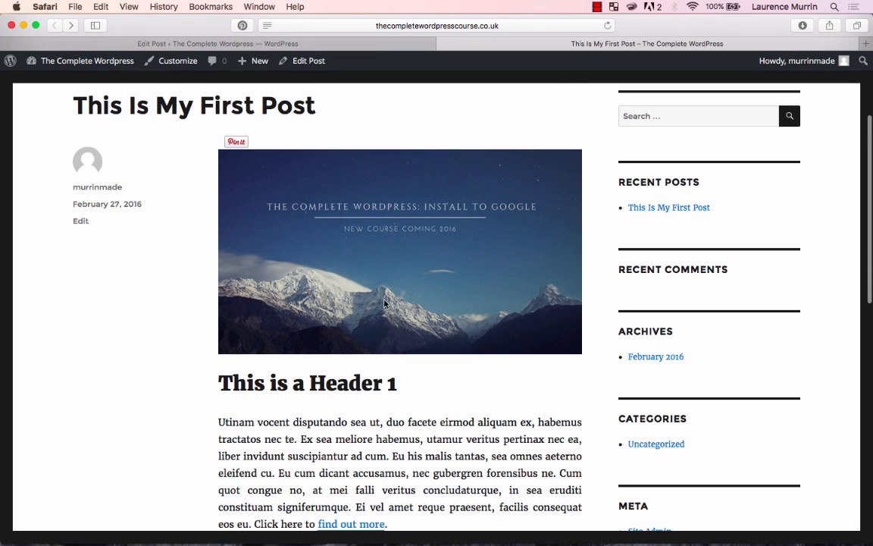
pyautogui.press('super+r')
pyautogui.click(376, 251)
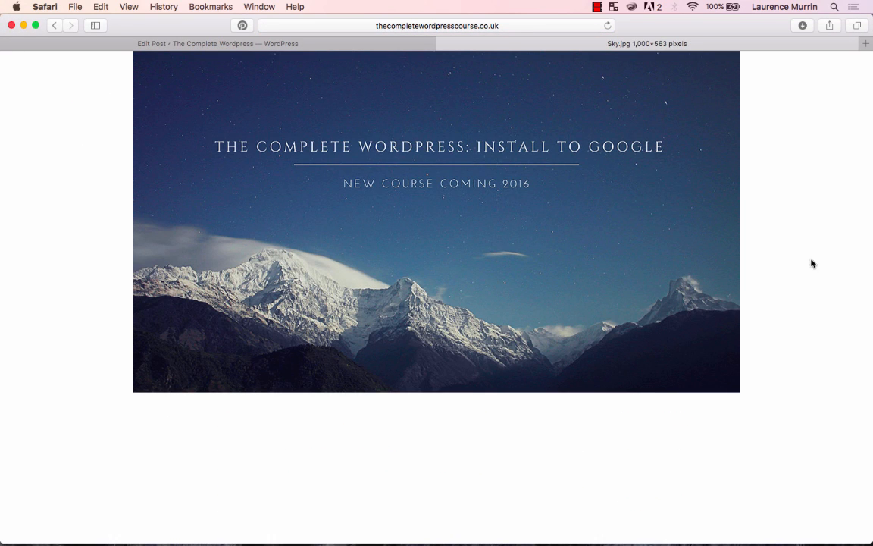
pyautogui.click(54, 25)
# - Back in the post editor, change the image's link target to Attachment Page and update the post
pyautogui.click(311, 46)
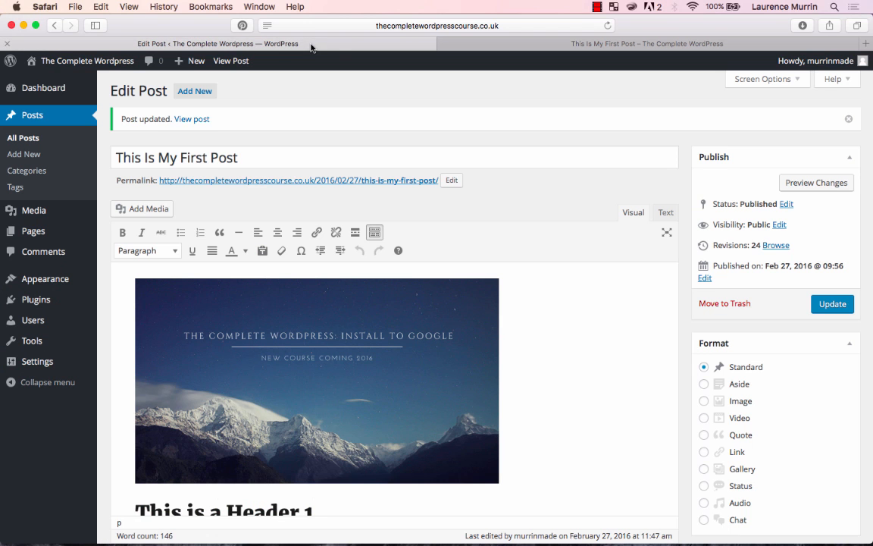
pyautogui.click(336, 337)
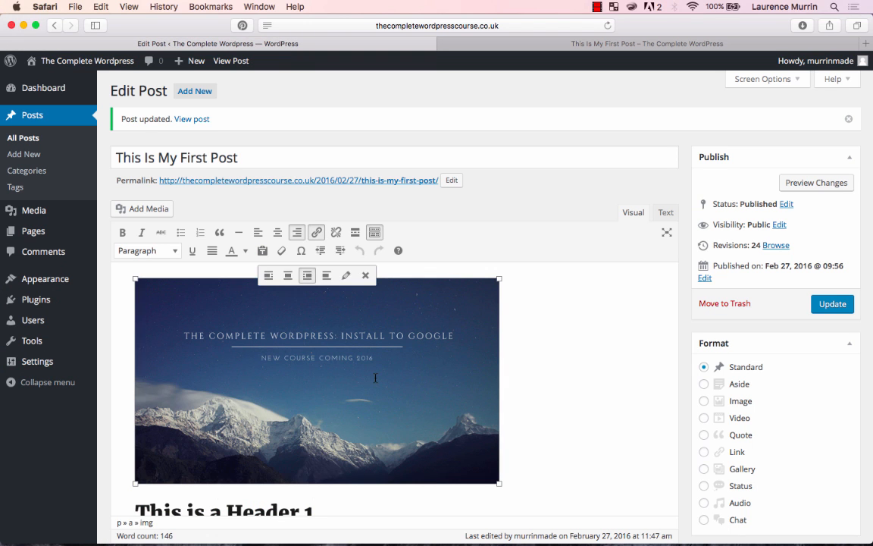
pyautogui.click(345, 276)
pyautogui.click(250, 273)
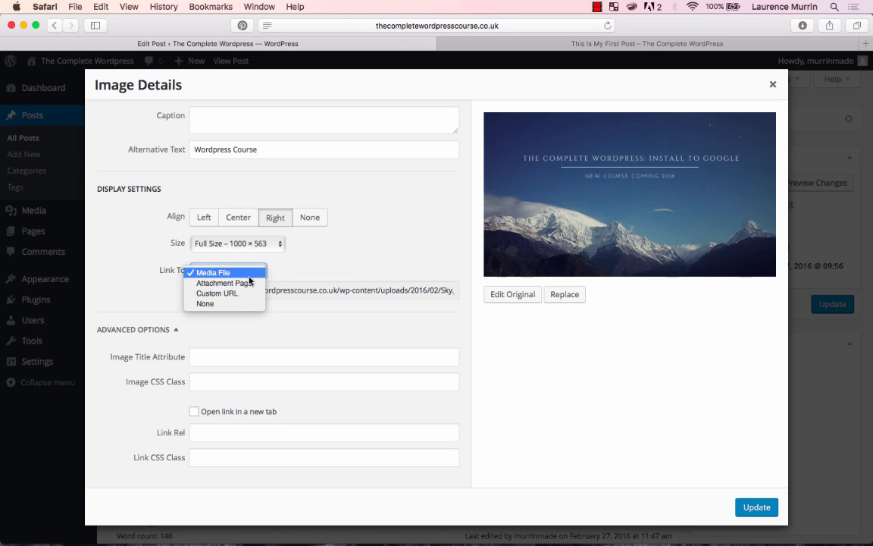
pyautogui.click(250, 287)
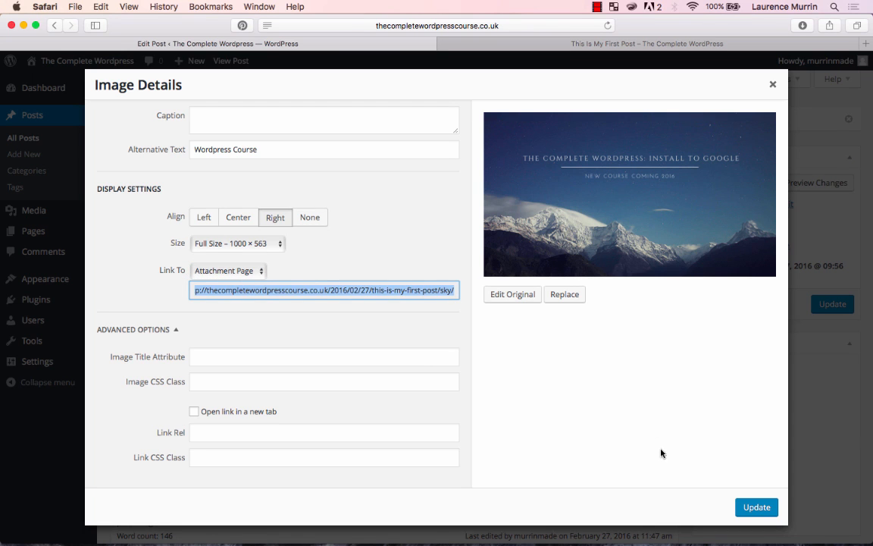
pyautogui.click(757, 508)
pyautogui.click(831, 304)
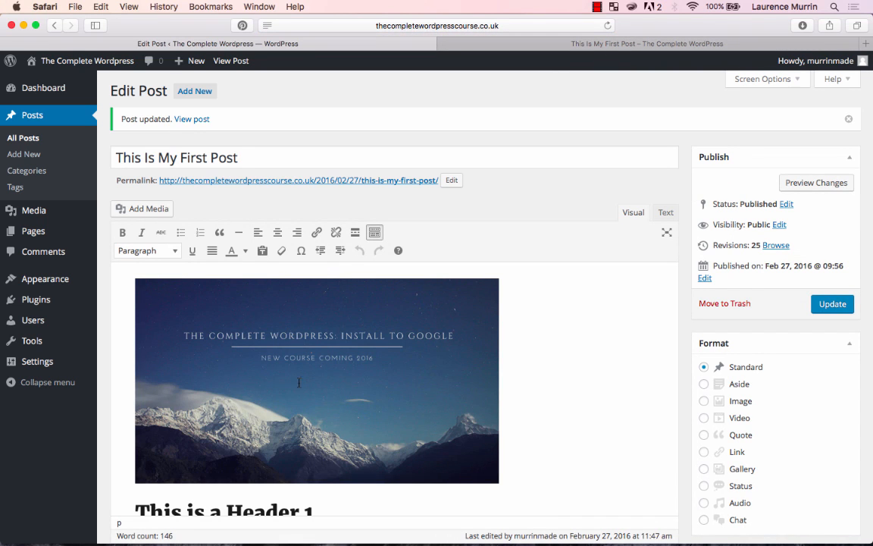
# - Examine the attachment page URL in the image's details, especially its ending, and save the image and the post
pyautogui.click(294, 396)
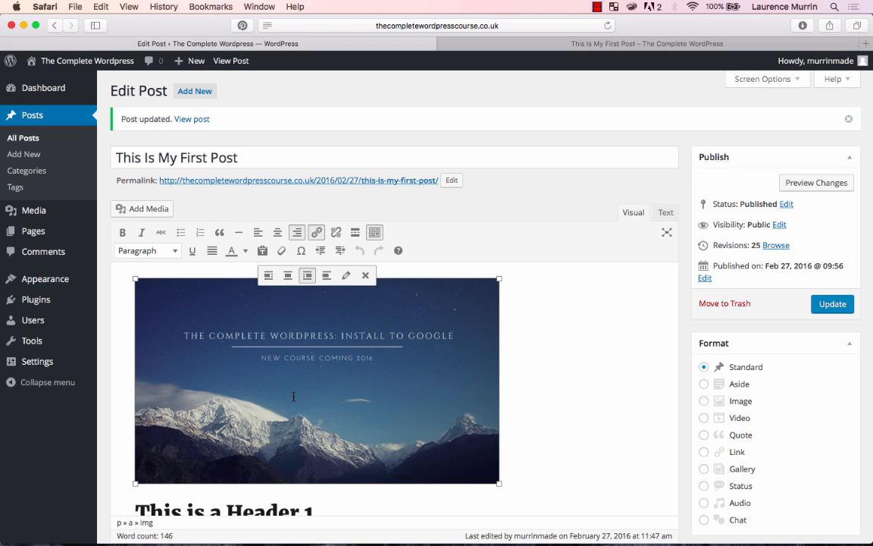
pyautogui.click(345, 275)
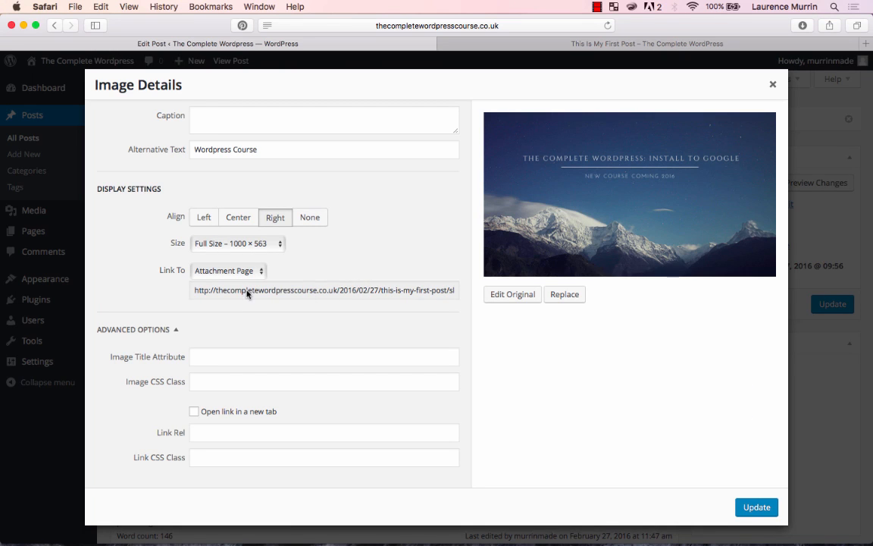
pyautogui.moveTo(210, 290); pyautogui.dragTo(478, 293)
pyautogui.click(443, 294)
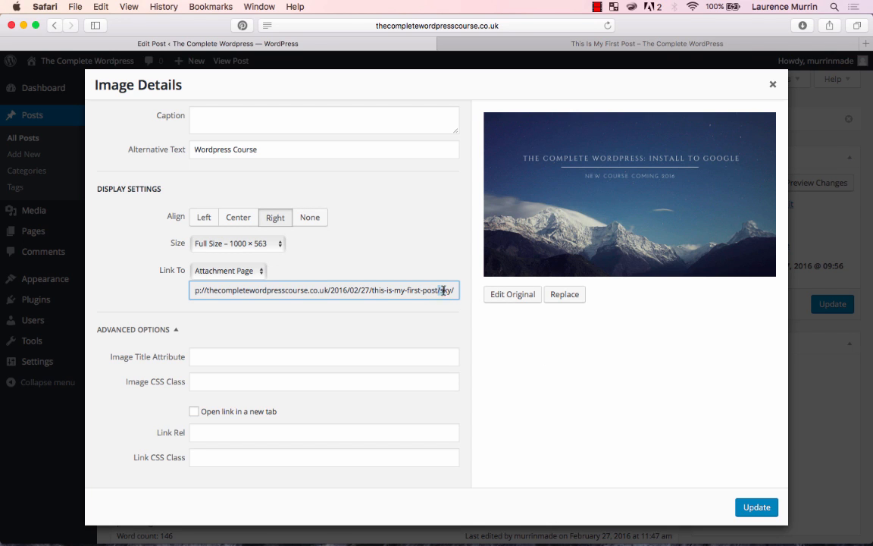
pyautogui.moveTo(439, 290); pyautogui.dragTo(491, 292)
pyautogui.click(483, 317)
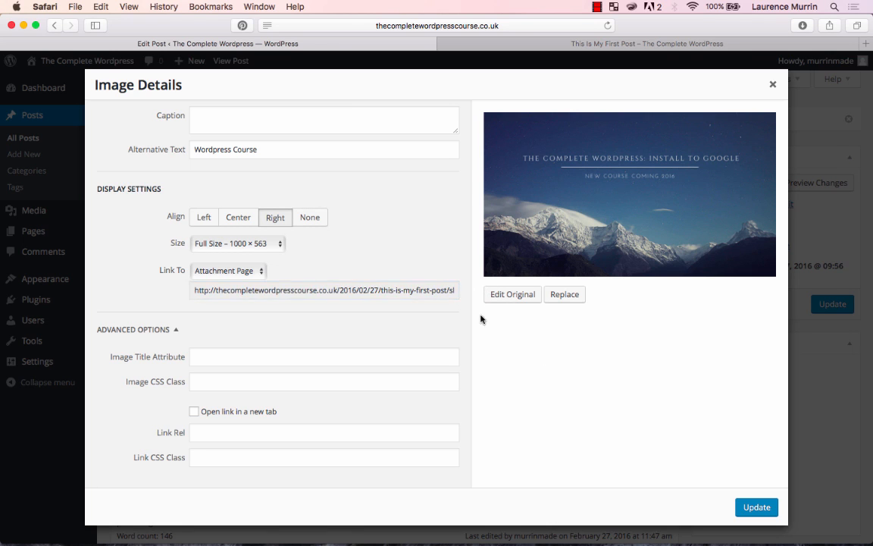
pyautogui.click(764, 506)
pyautogui.click(832, 303)
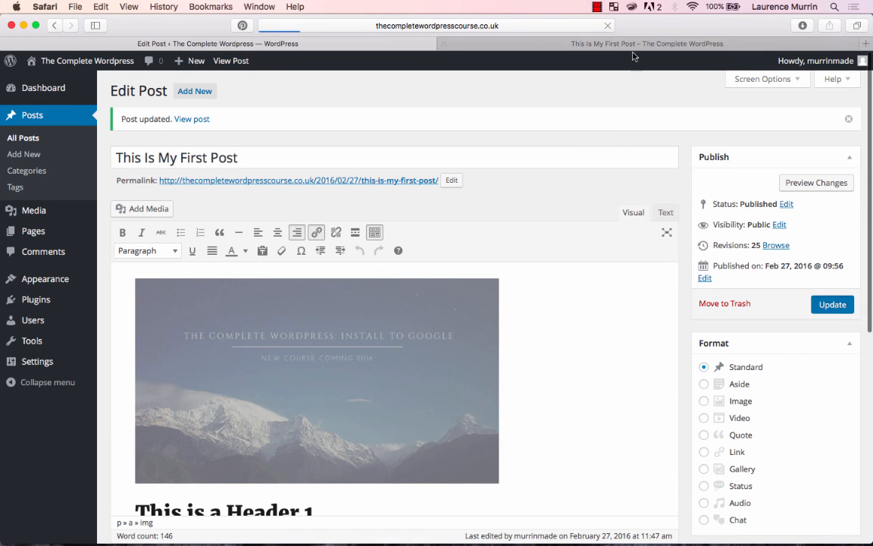
# - Reload the live post, follow the image's link, examine the attachment page, and close its tab
pyautogui.click(572, 45)
pyautogui.press('super+r')
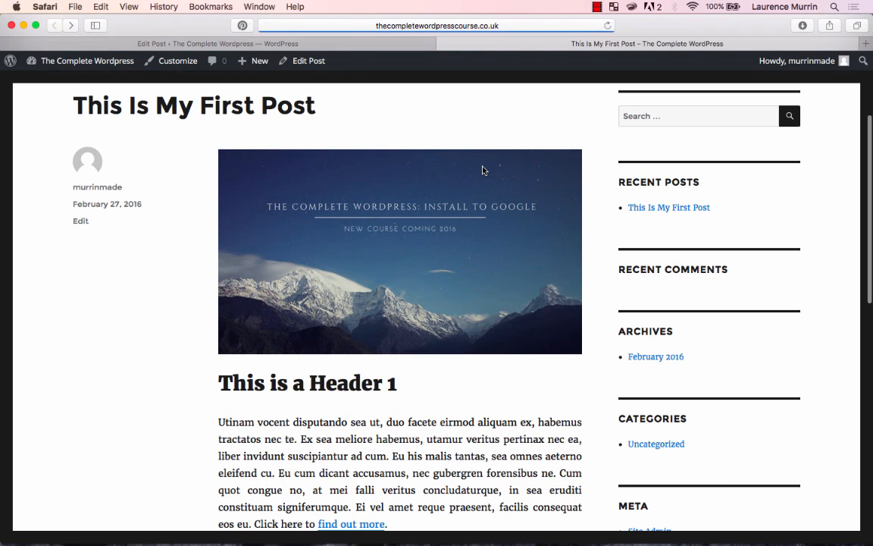
pyautogui.click(465, 230)
pyautogui.scroll(-3, 352, 364)
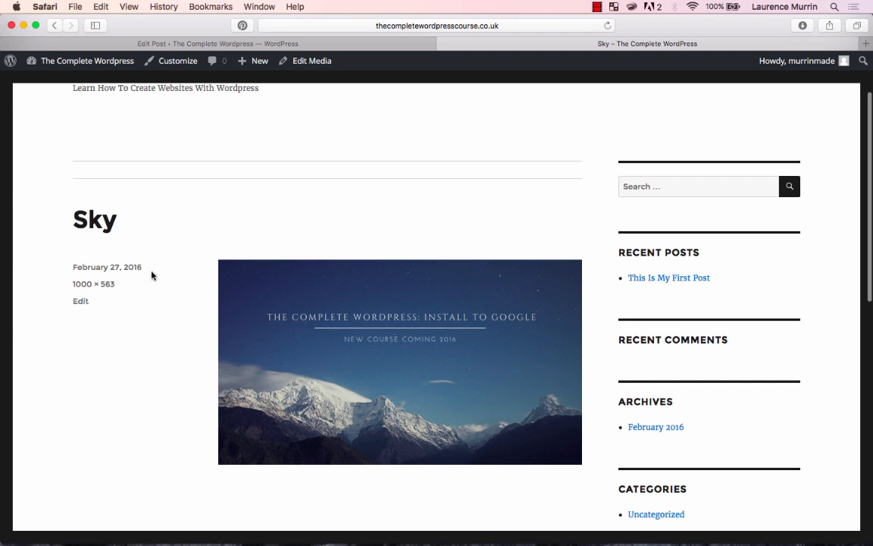
pyautogui.scroll(1, 229, 268)
pyautogui.scroll(-2, 229, 269)
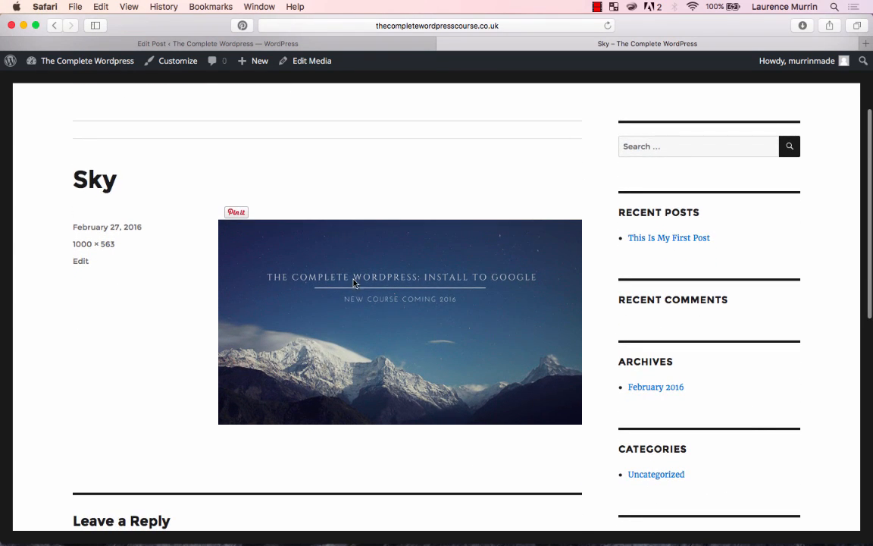
pyautogui.scroll(4, 366, 281)
pyautogui.press('super+w')
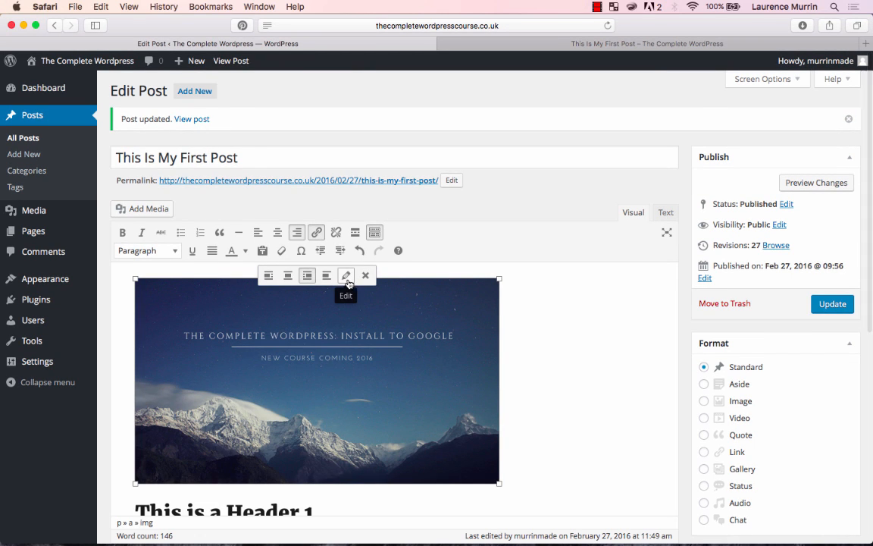
pyautogui.click(347, 276)
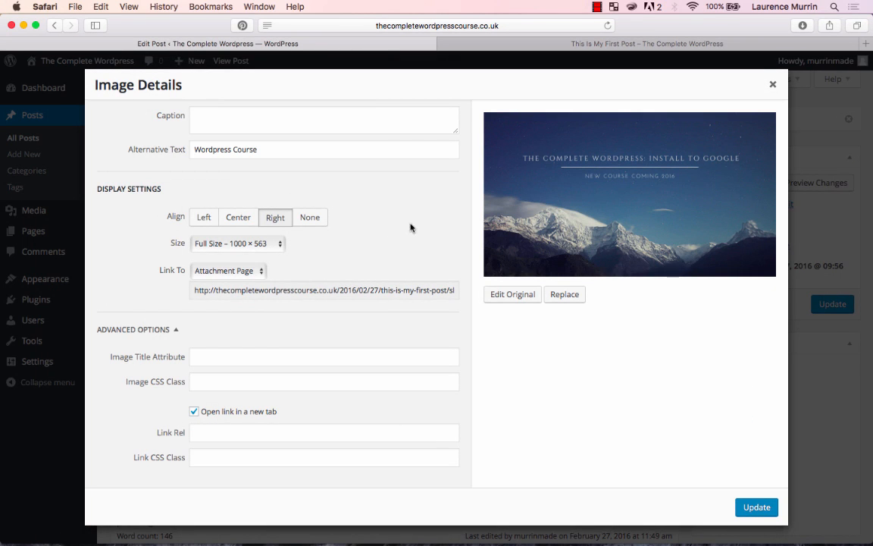
pyautogui.click(227, 270)
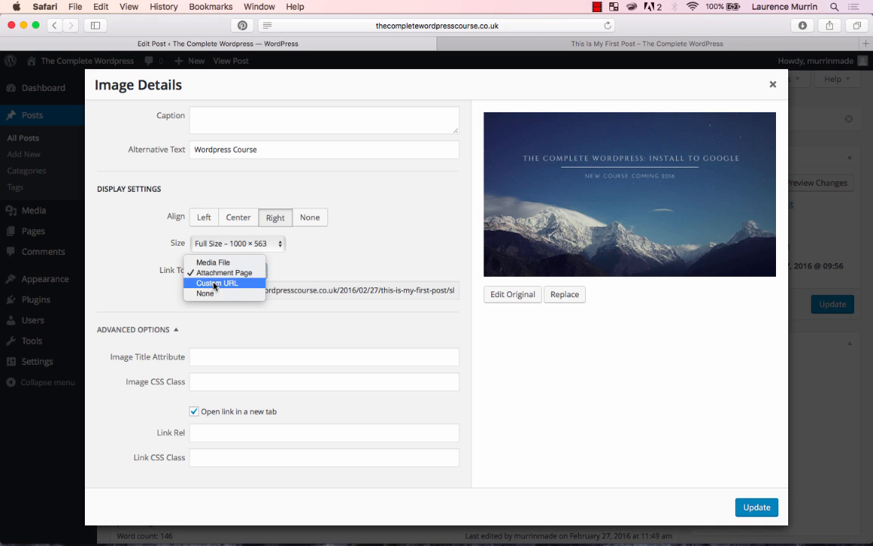
pyautogui.click(227, 283)
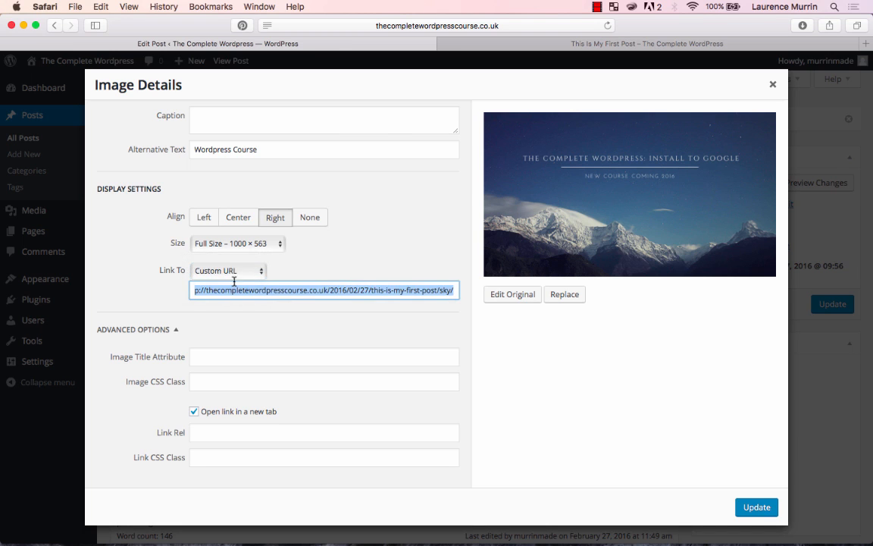
pyautogui.write('www.go')
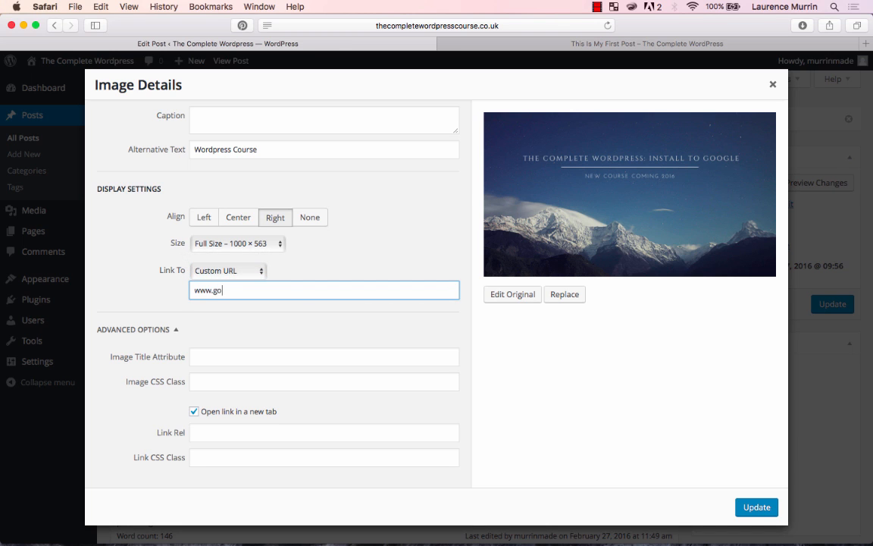
pyautogui.write('ogle.com')
pyautogui.press('super+a')
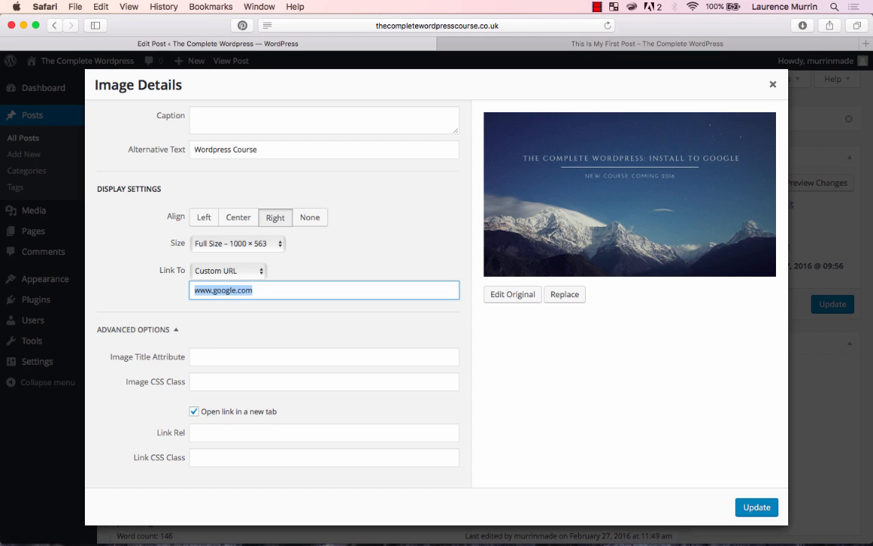
pyautogui.press('Left')
pyautogui.write('http://')
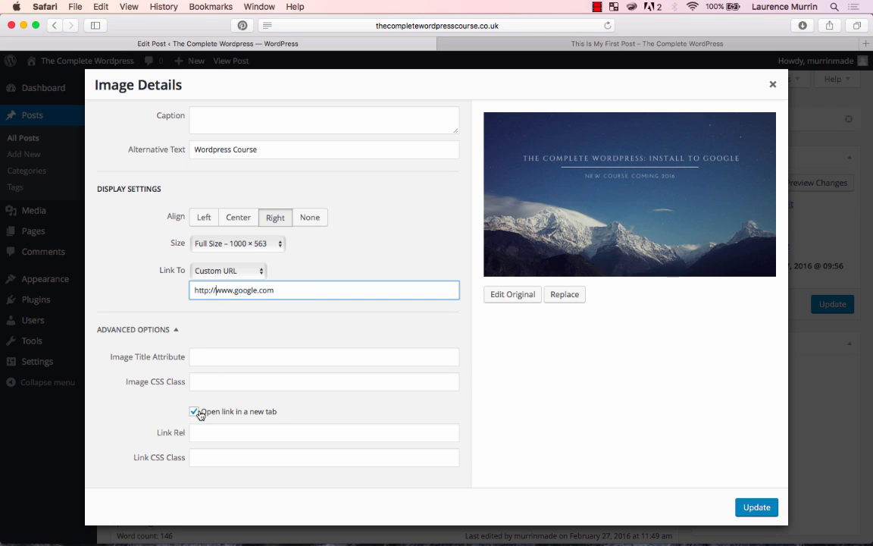
pyautogui.click(756, 508)
pyautogui.click(836, 304)
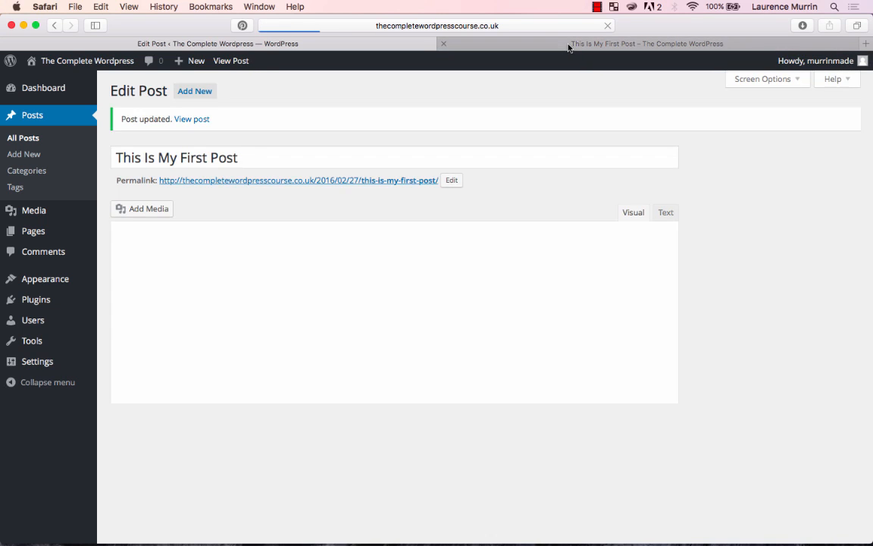
# - Reload the live post, test the image's custom link, and close the Google tab it opens
pyautogui.click(572, 43)
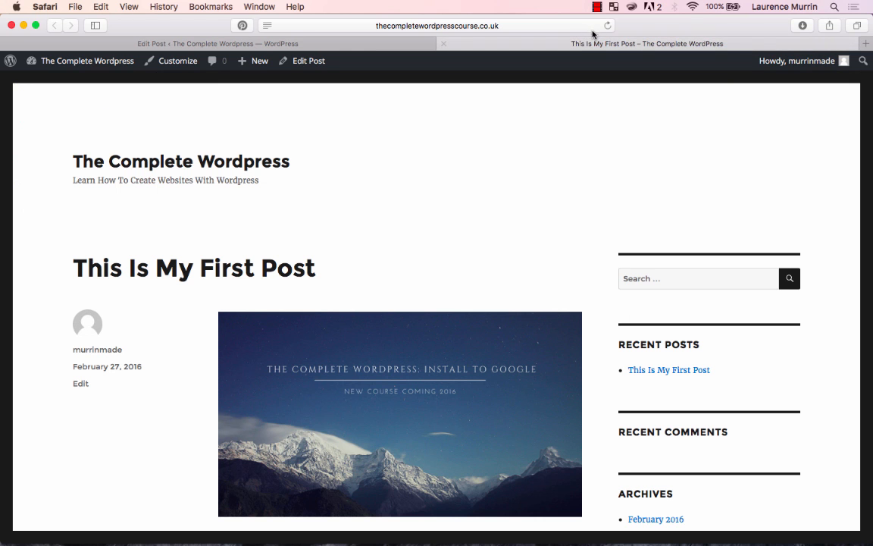
pyautogui.click(607, 26)
pyautogui.scroll(-2, 459, 283)
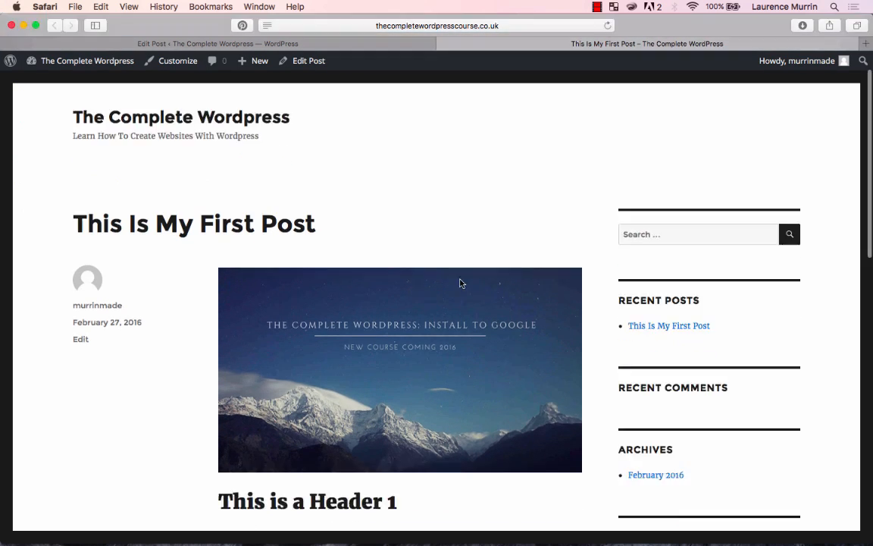
pyautogui.scroll(-4, 459, 284)
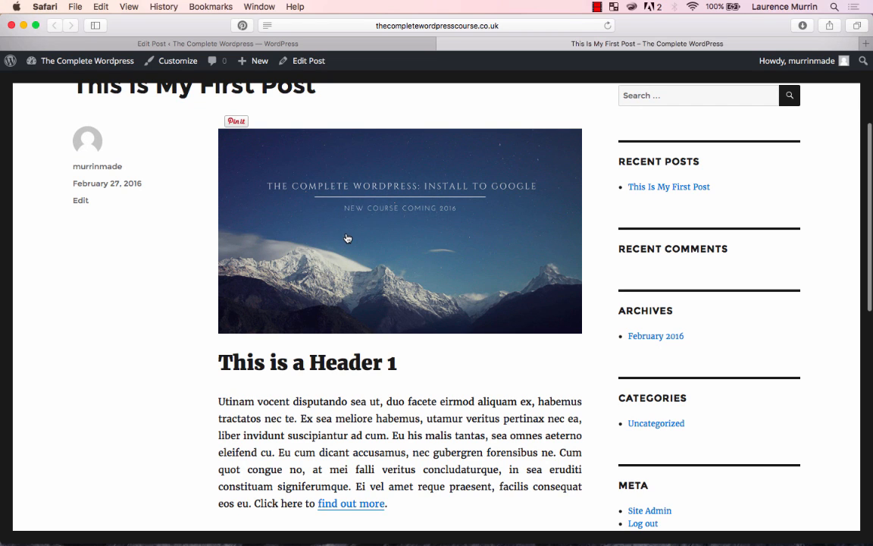
pyautogui.press('super+t')
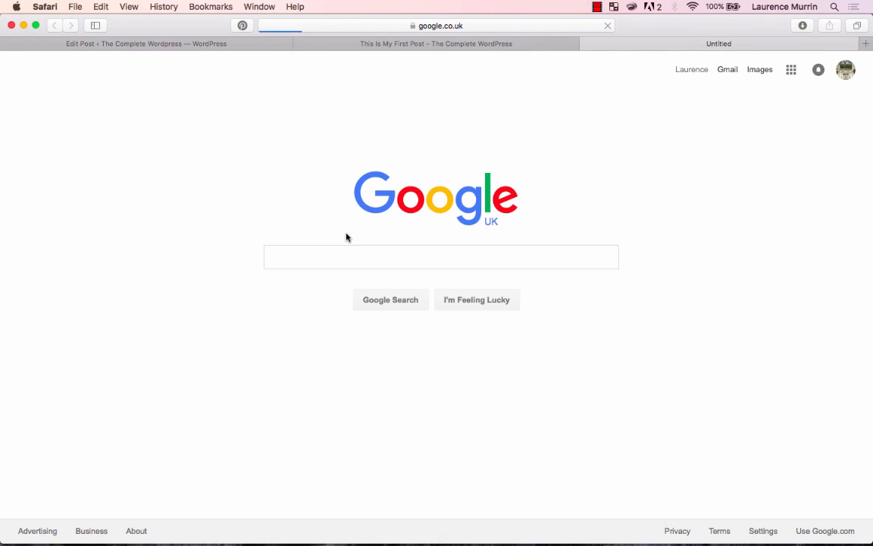
pyautogui.press('super+w')
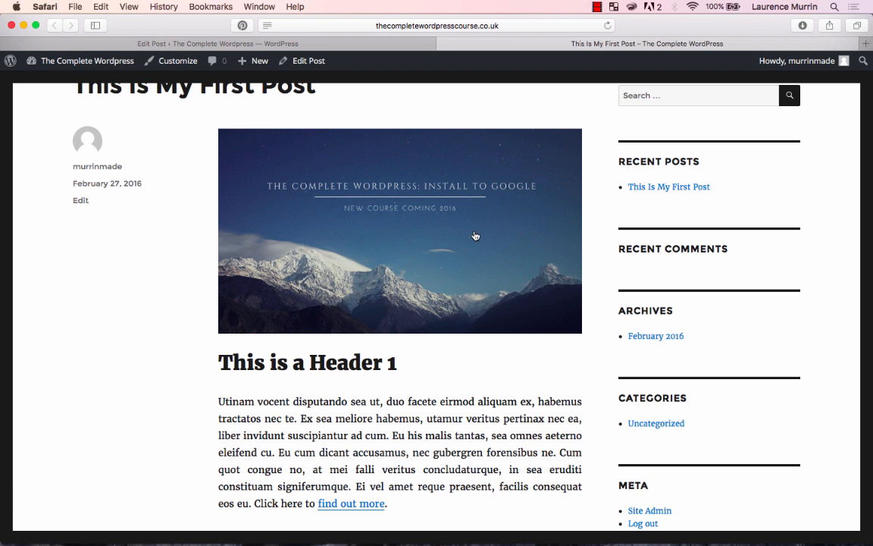
# - In the post editor's HTML view, add the paragraph <p>This is an anchor text link</p> below the Header 1 line
pyautogui.click(319, 43)
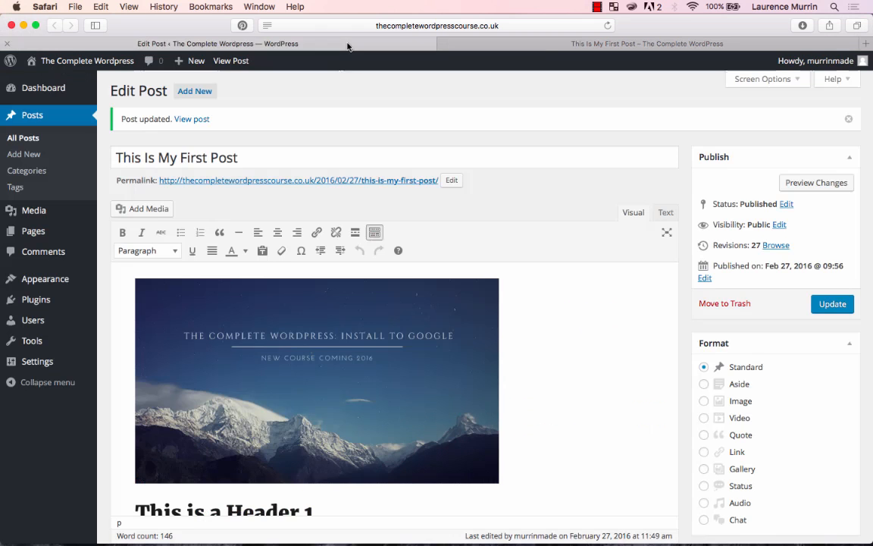
pyautogui.scroll(-3, 532, 318)
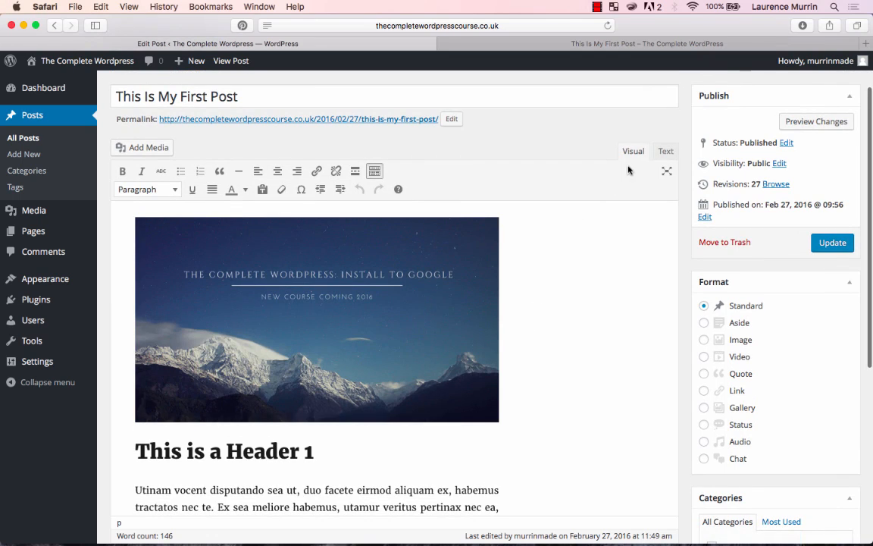
pyautogui.click(666, 152)
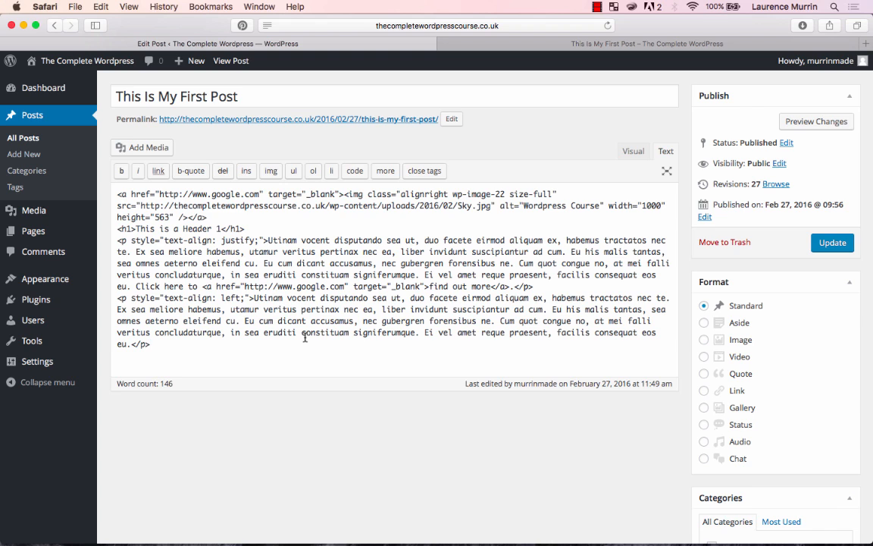
pyautogui.press('Return')
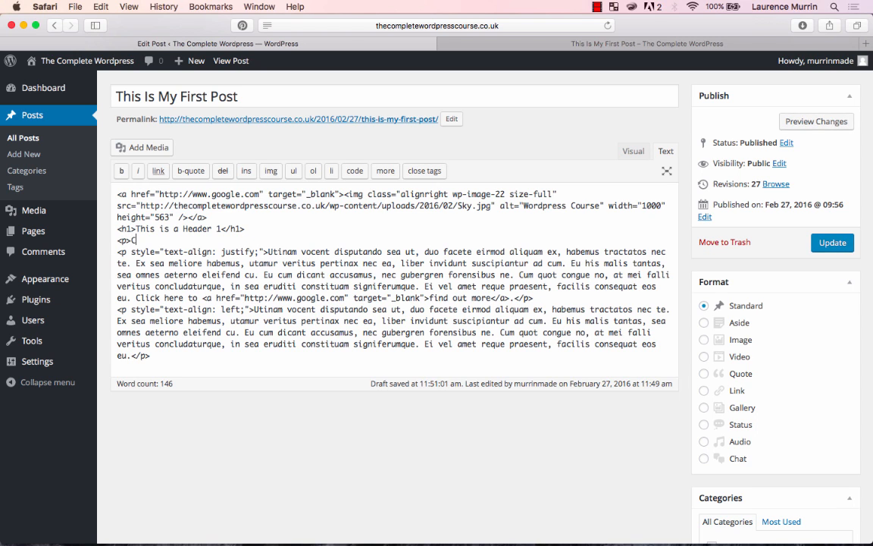
pyautogui.write('his i')
pyautogui.write('s an actor')
pyautogui.write('nchor text link')
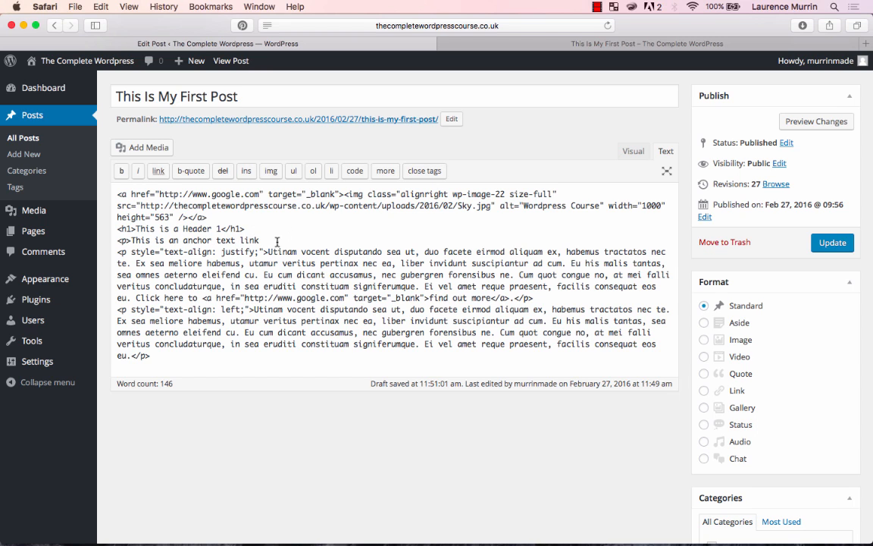
pyautogui.write('</')
pyautogui.press('Return')
pyautogui.press('BackSpace')
pyautogui.click(184, 240)
pyautogui.write('<a hre')
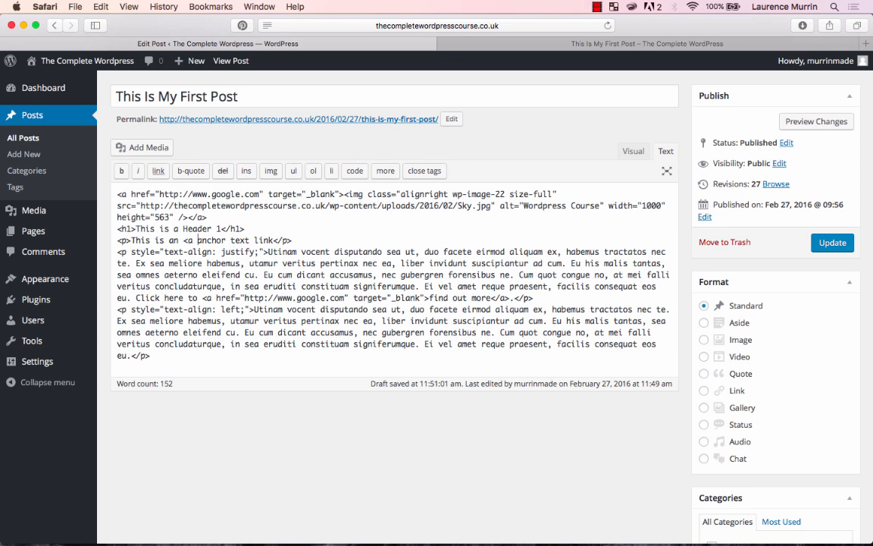
pyautogui.write('f')
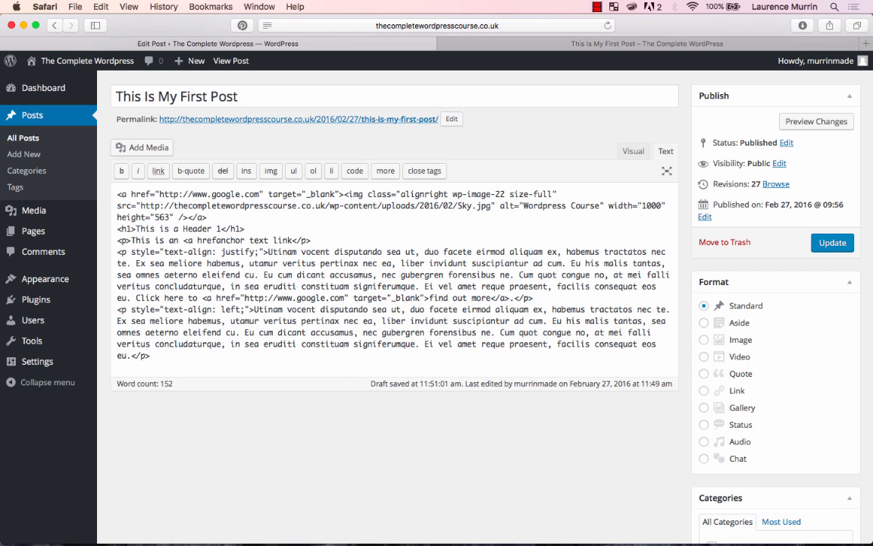
pyautogui.write('=')
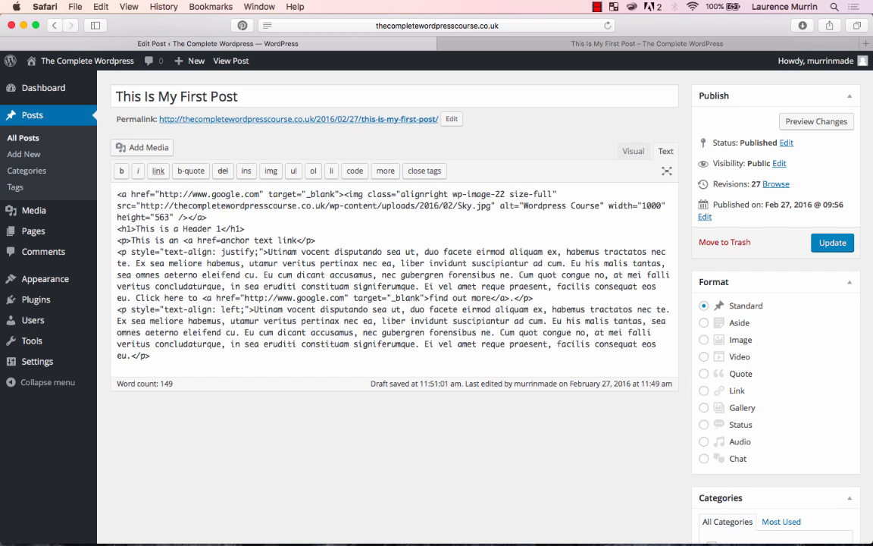
pyautogui.write('"')
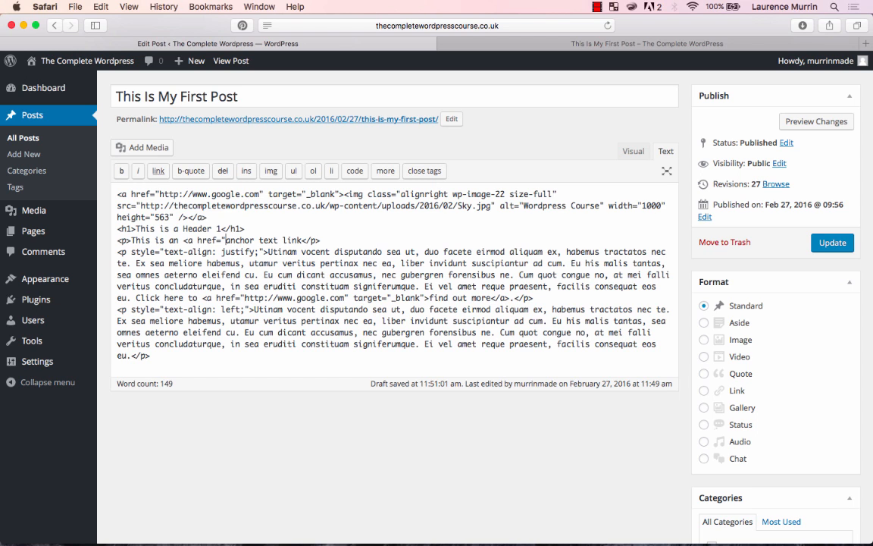
pyautogui.write('www.google')
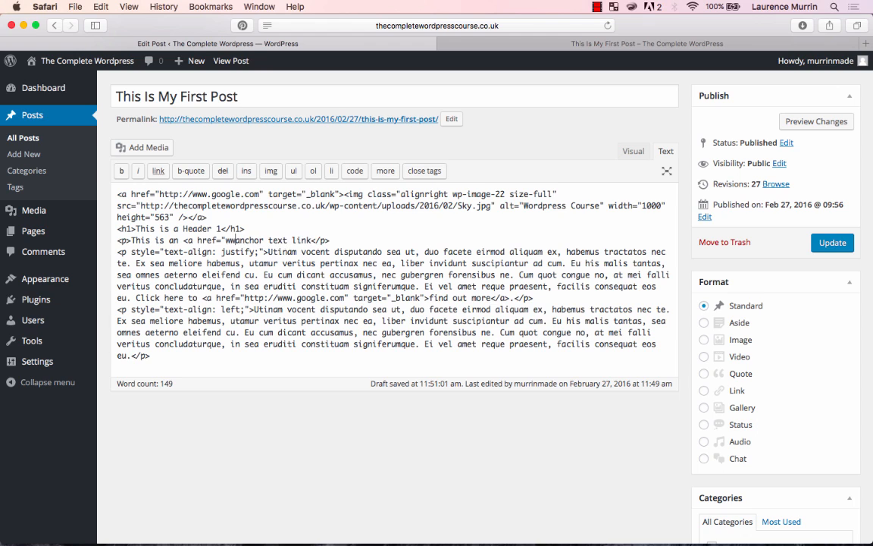
pyautogui.write('.com')
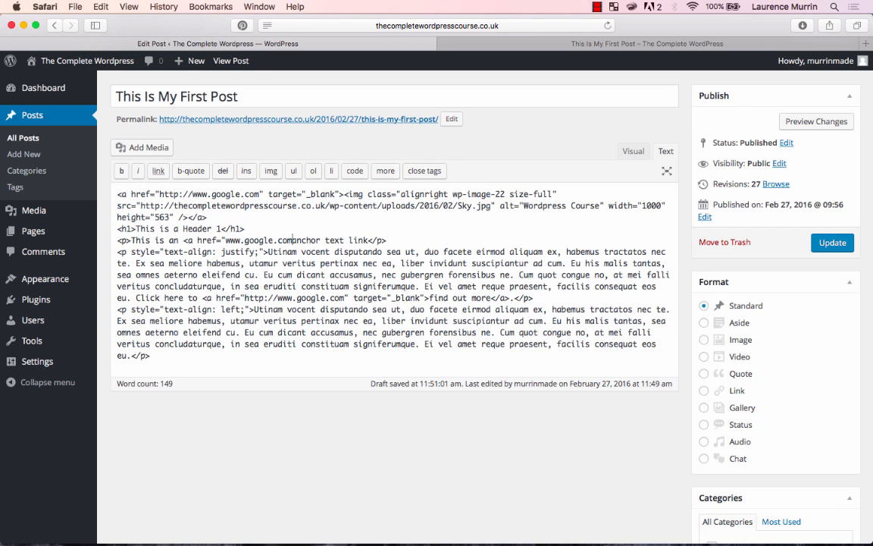
pyautogui.write('"')
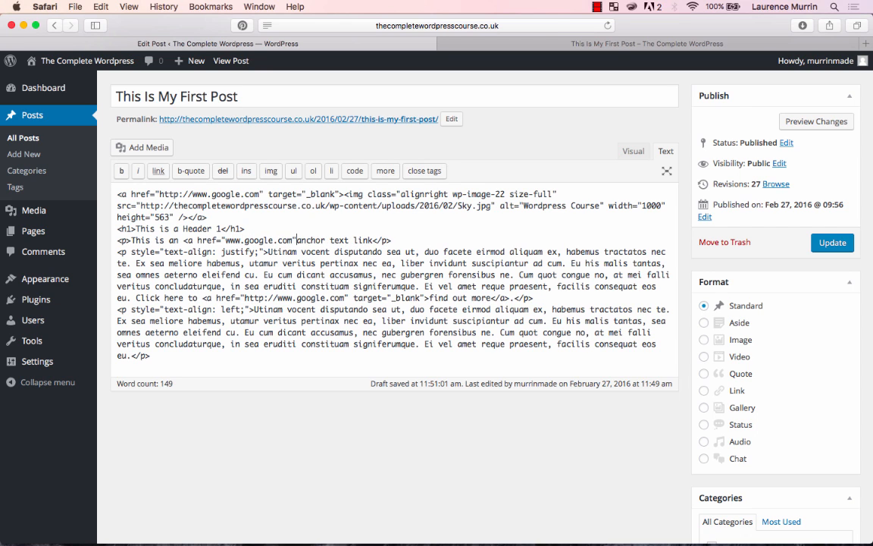
pyautogui.write('>')
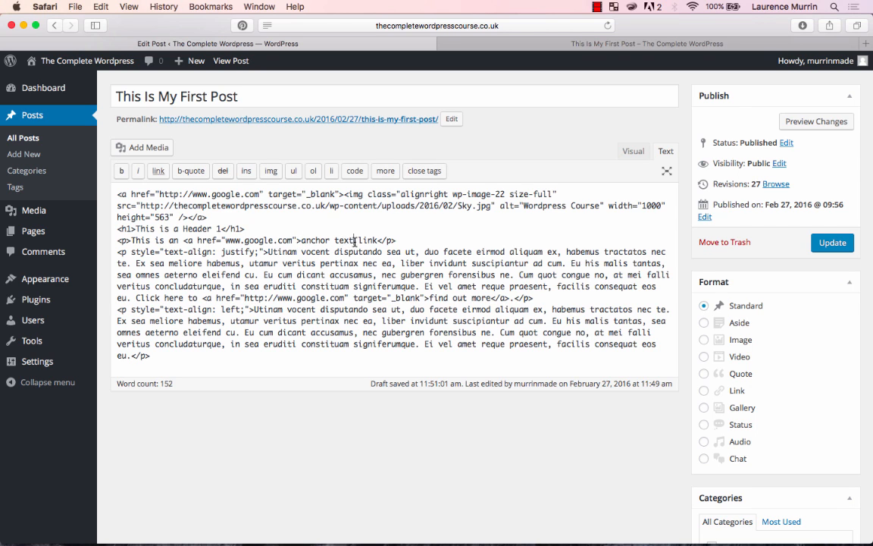
# - Close the link with </a> after "anchor text" and show the new paragraph in the visual editor
pyautogui.click(356, 240)
pyautogui.write('</a>')
pyautogui.click(632, 151)
pyautogui.scroll(-5, 315, 371)
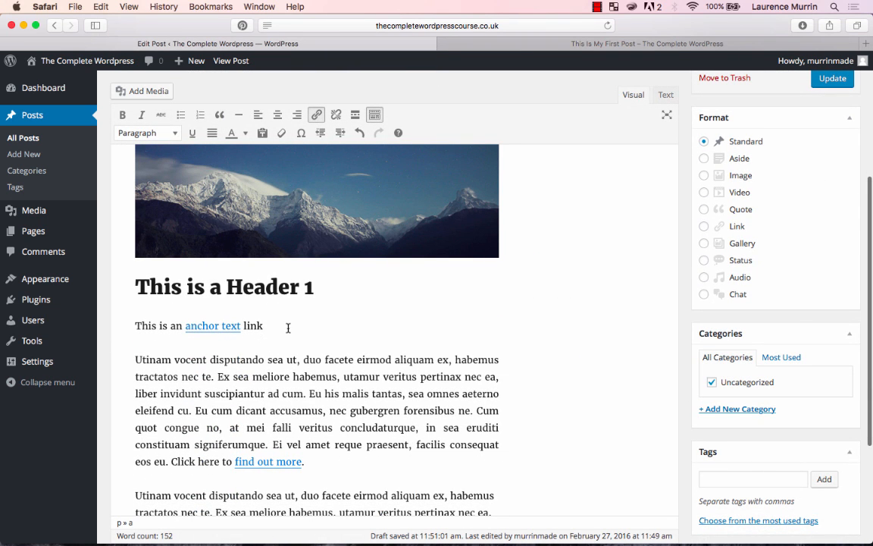
# - Examine the anchor text link in the visual editor and compare it with its HTML code
pyautogui.scroll(2, 291, 329)
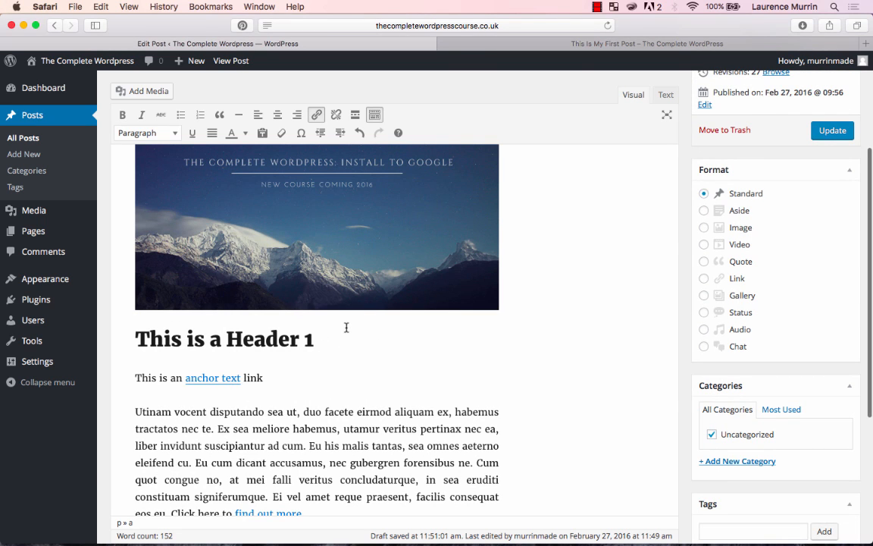
pyautogui.scroll(2, 346, 328)
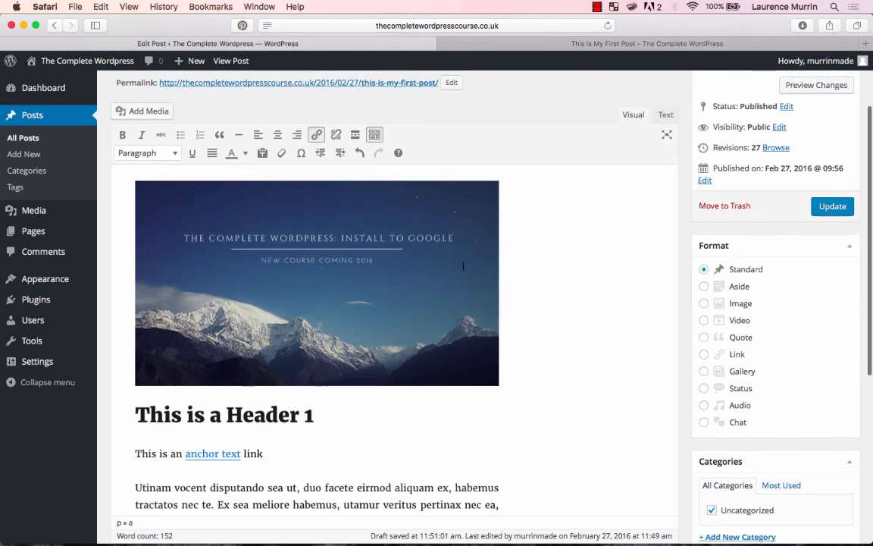
pyautogui.scroll(-4, 463, 266)
pyautogui.scroll(2, 463, 266)
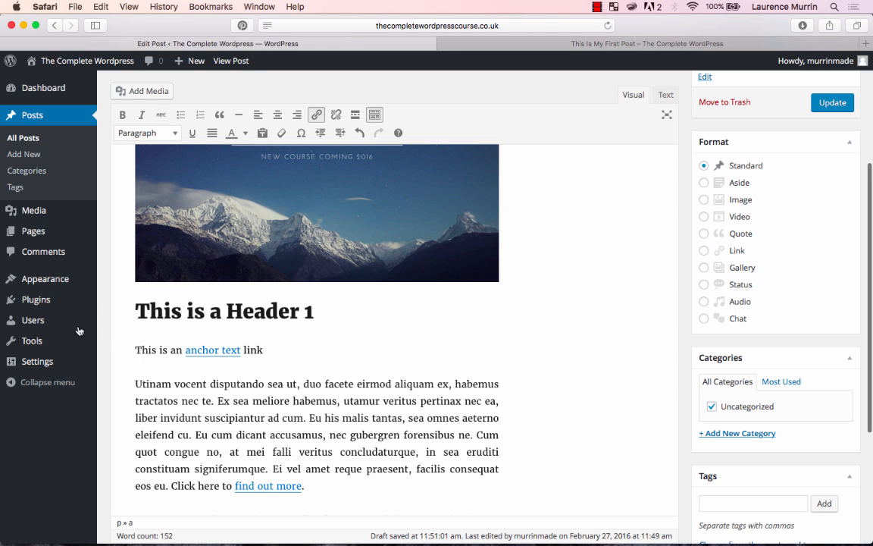
pyautogui.moveTo(68, 282)
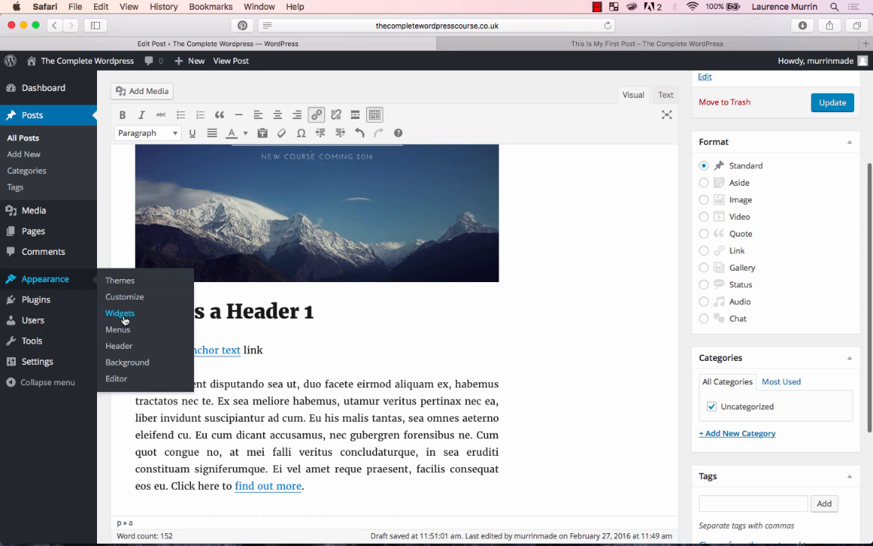
pyautogui.click(666, 94)
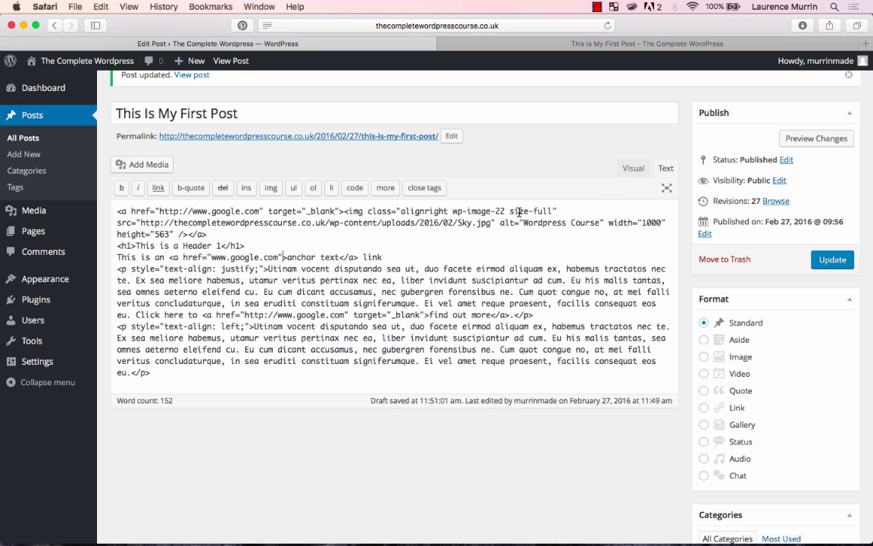
pyautogui.click(633, 167)
pyautogui.scroll(-3, 283, 467)
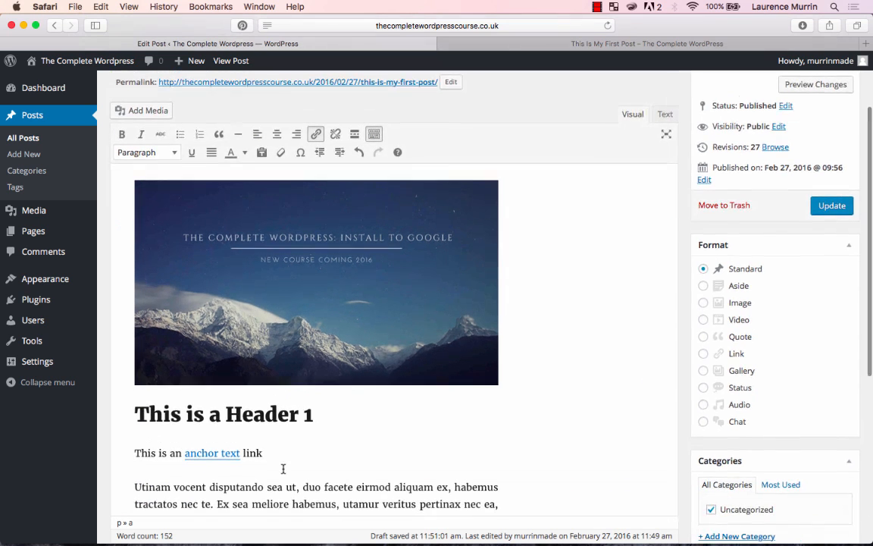
# - Update the post and test the anchor text link on the live post
pyautogui.click(827, 205)
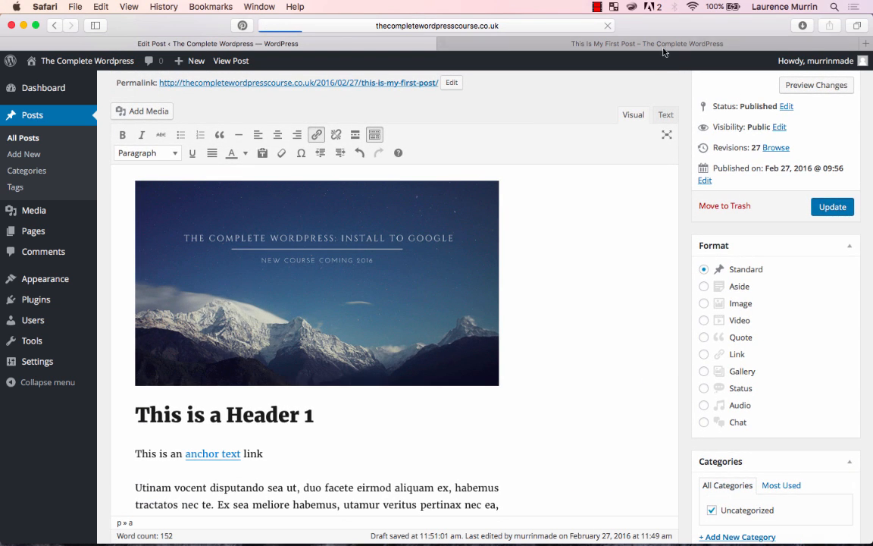
pyautogui.click(655, 44)
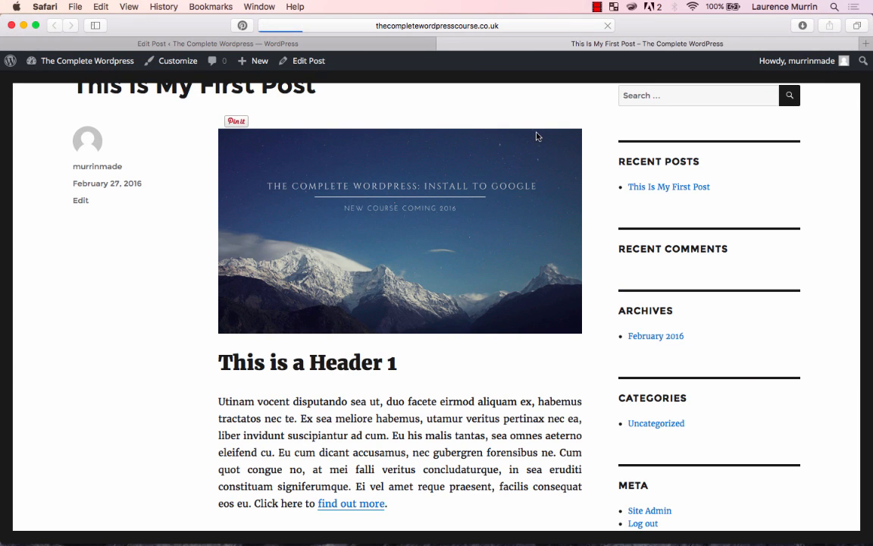
pyautogui.scroll(-1, 413, 364)
pyautogui.click(309, 364)
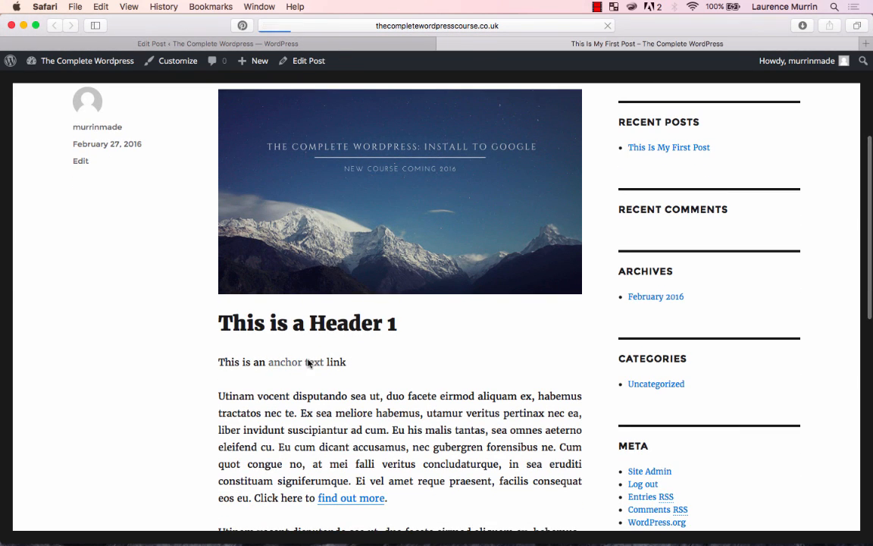
pyautogui.click(182, 43)
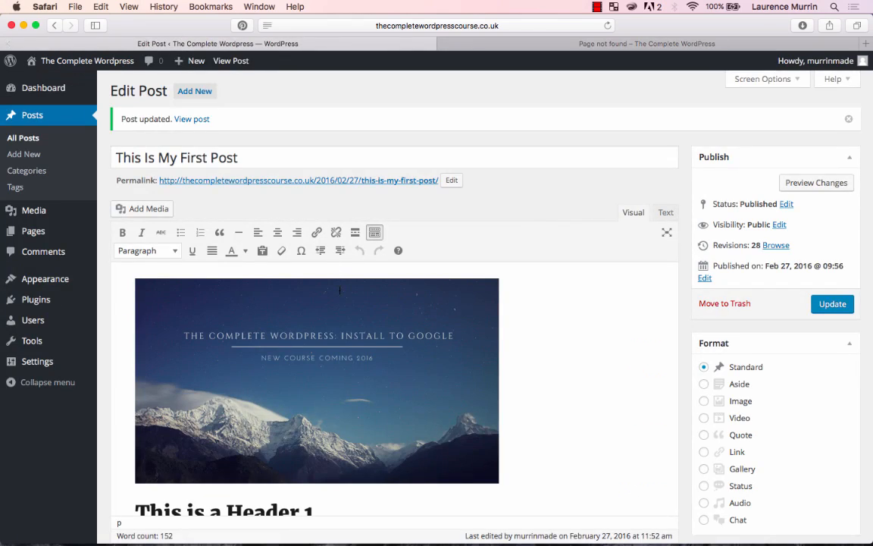
pyautogui.scroll(-3, 341, 303)
pyautogui.click(341, 290)
pyautogui.rightClick(341, 291)
pyautogui.click(666, 82)
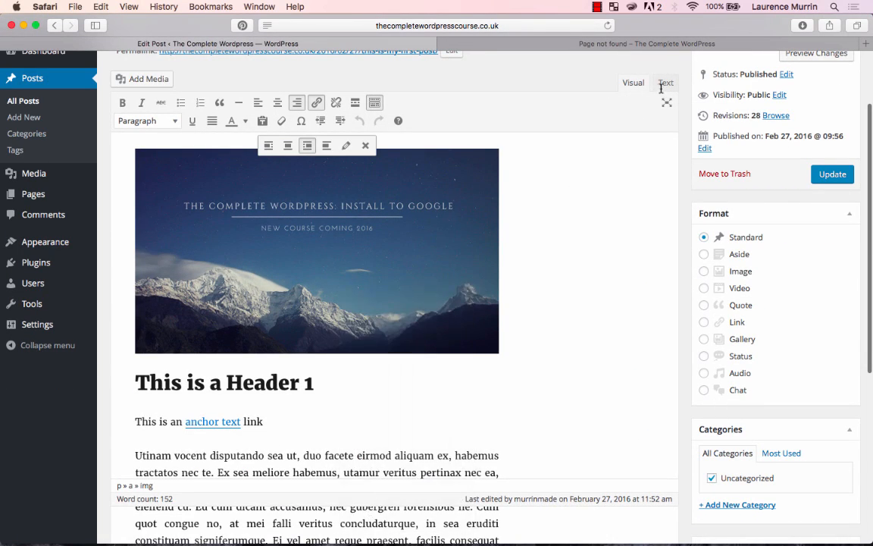
pyautogui.click(667, 83)
pyautogui.scroll(-1, 400, 280)
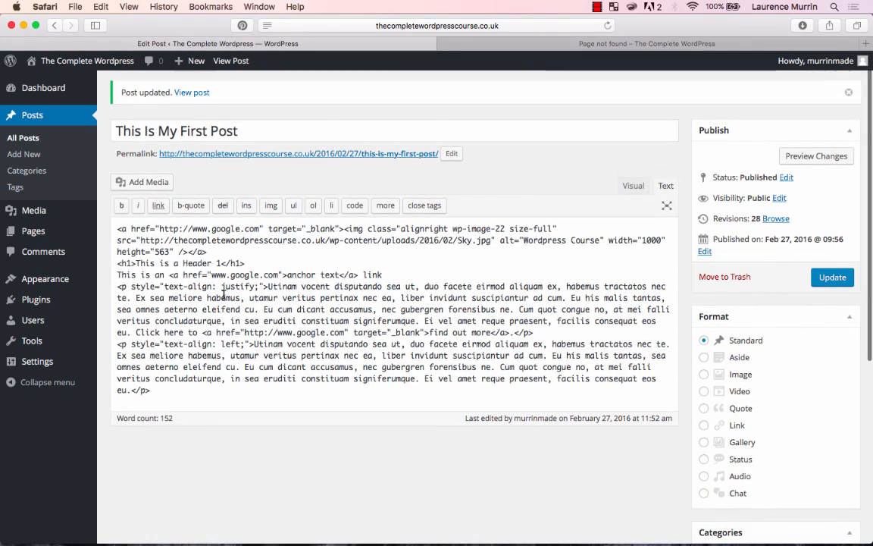
pyautogui.click(210, 275)
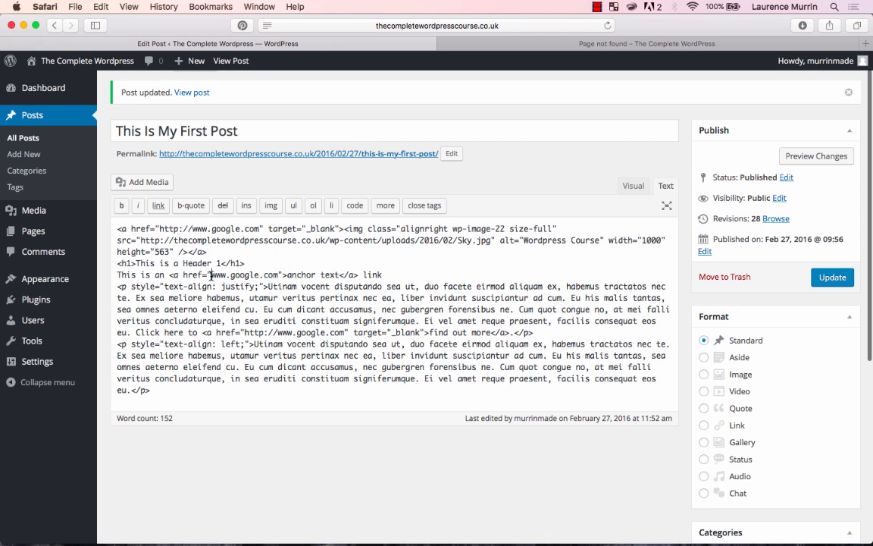
pyautogui.write('http://')
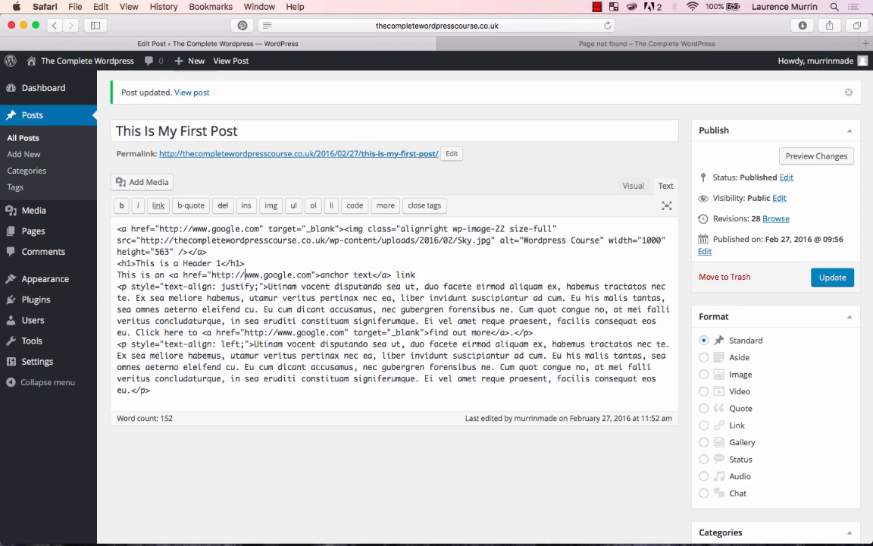
pyautogui.click(819, 277)
# - Close the error page's tab, open the live post in a new tab, test the anchor text link, and return to the post
pyautogui.click(513, 45)
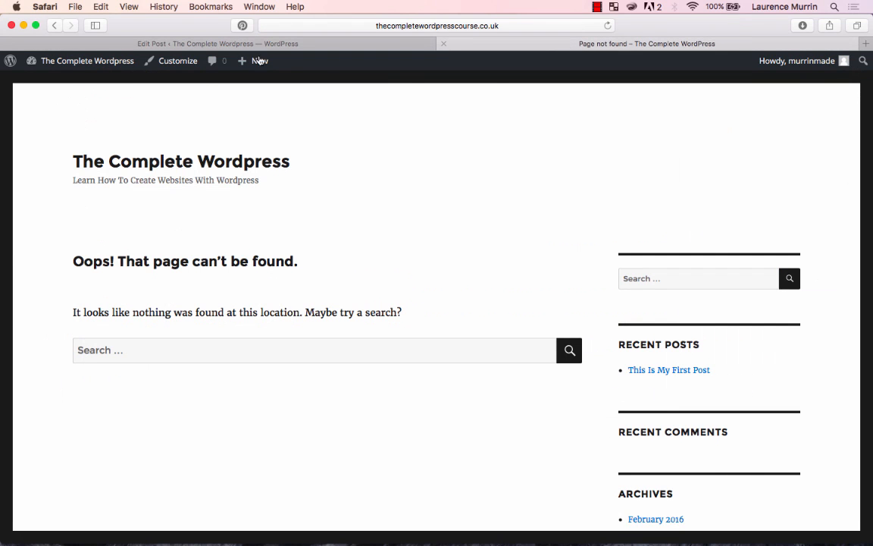
pyautogui.press('super+w')
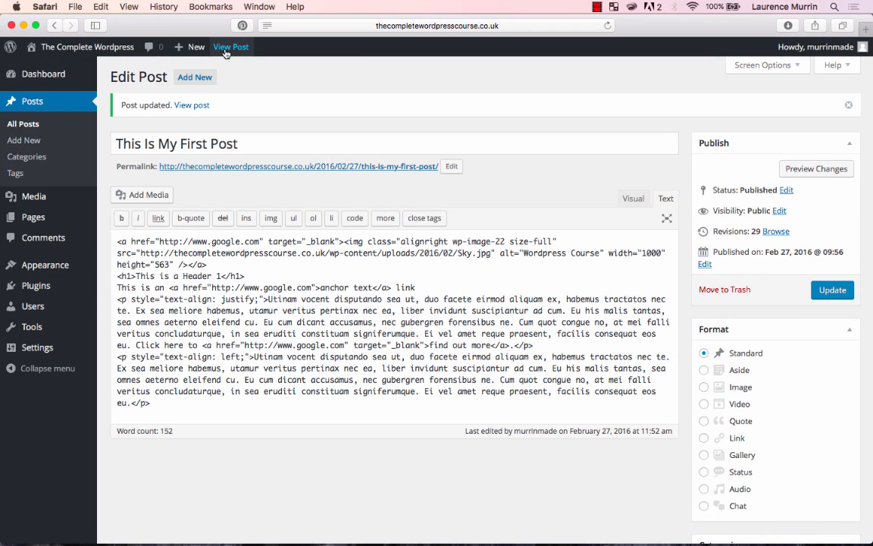
pyautogui.keyDown('super'); pyautogui.click(225, 49); pyautogui.keyUp('super')
pyautogui.click(537, 44)
pyautogui.scroll(-5, 303, 318)
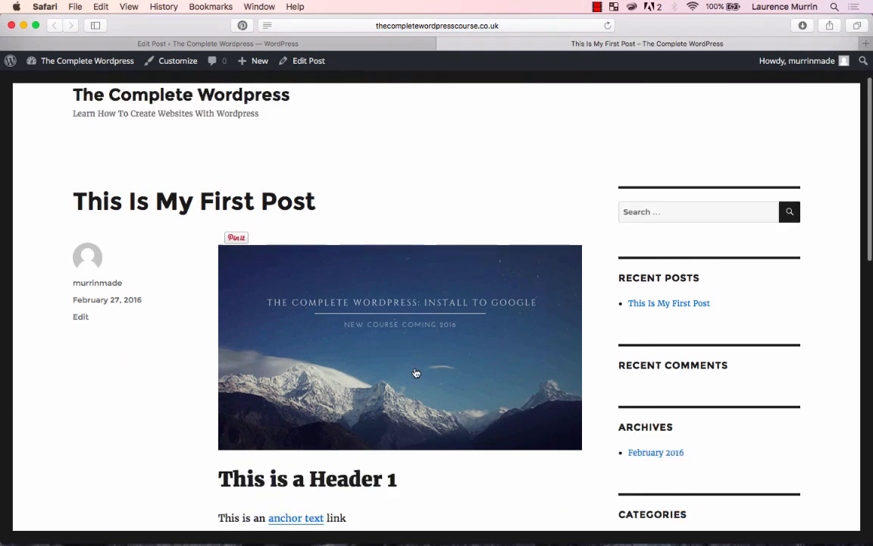
pyautogui.click(297, 336)
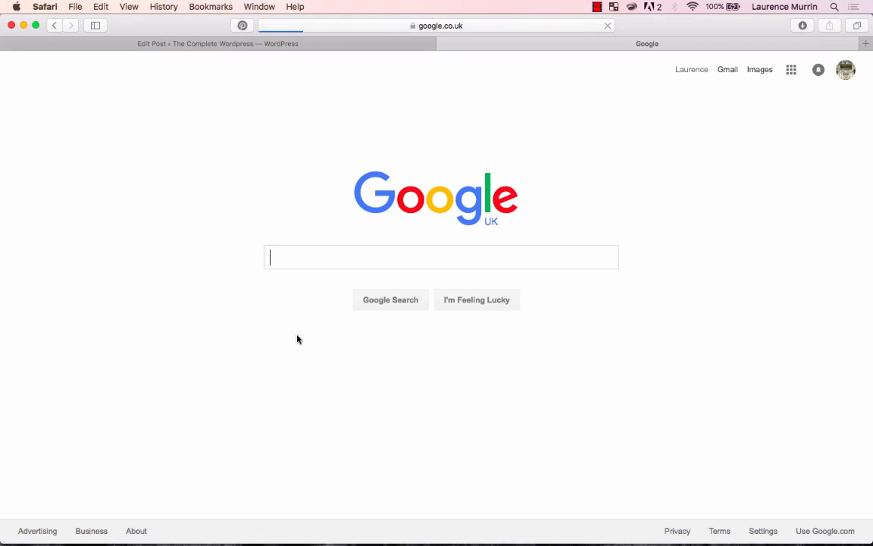
pyautogui.click(55, 26)
# - In the post's HTML code, add target="_blank" to the anchor text link's opening tag and update the post
pyautogui.click(221, 42)
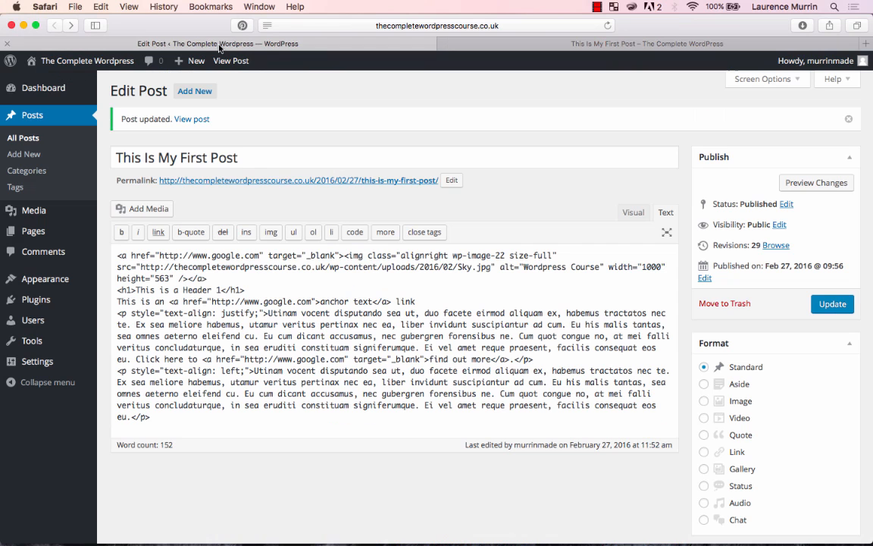
pyautogui.click(316, 301)
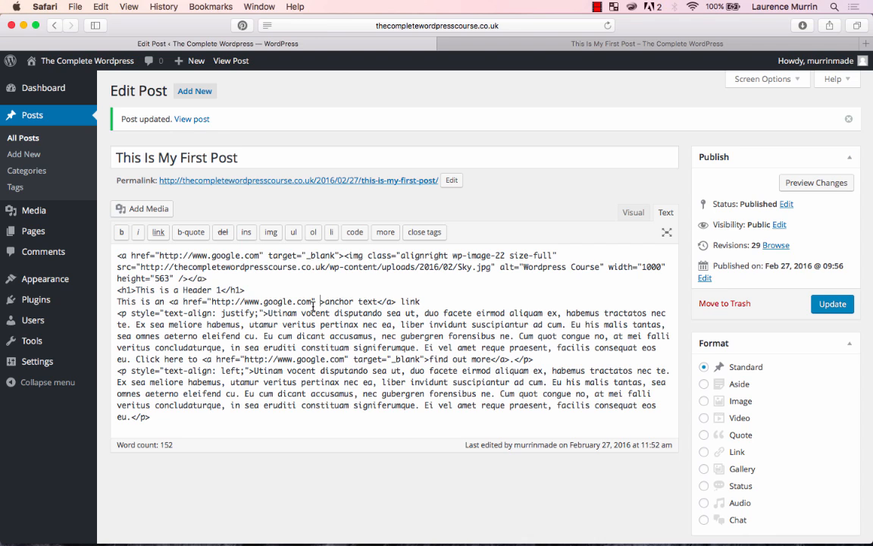
pyautogui.write('target')
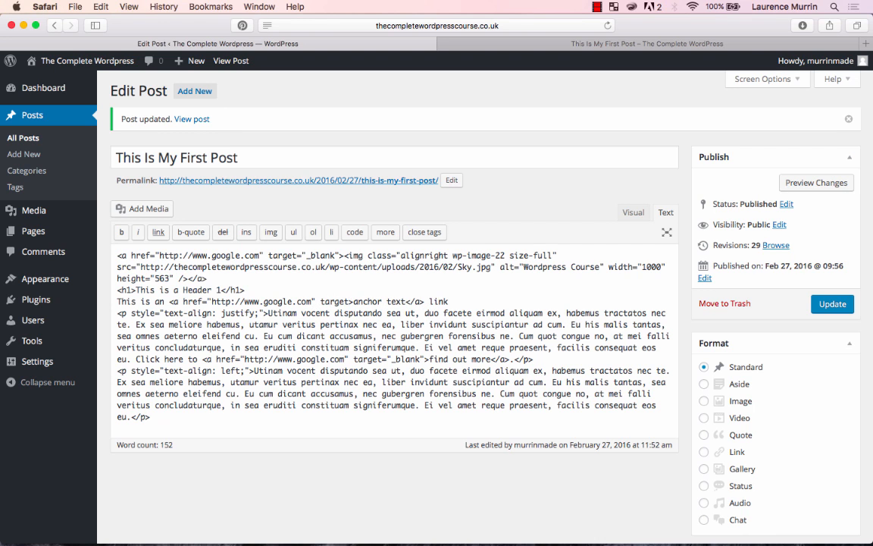
pyautogui.write('=')
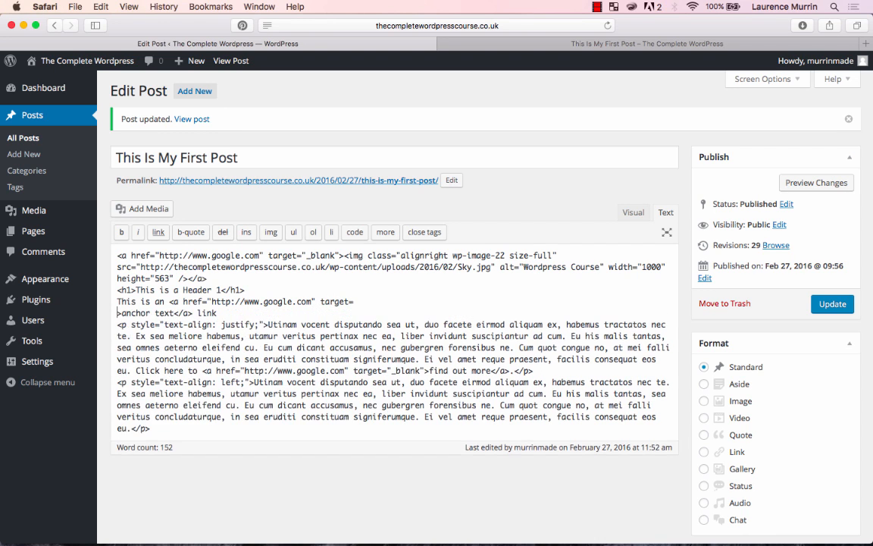
pyautogui.write('">anchor text</a> link')
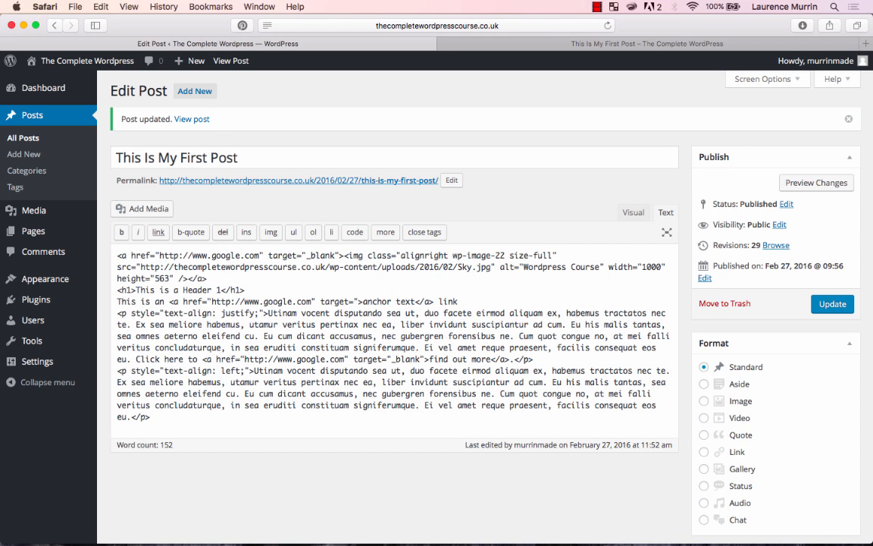
pyautogui.write('_bl')
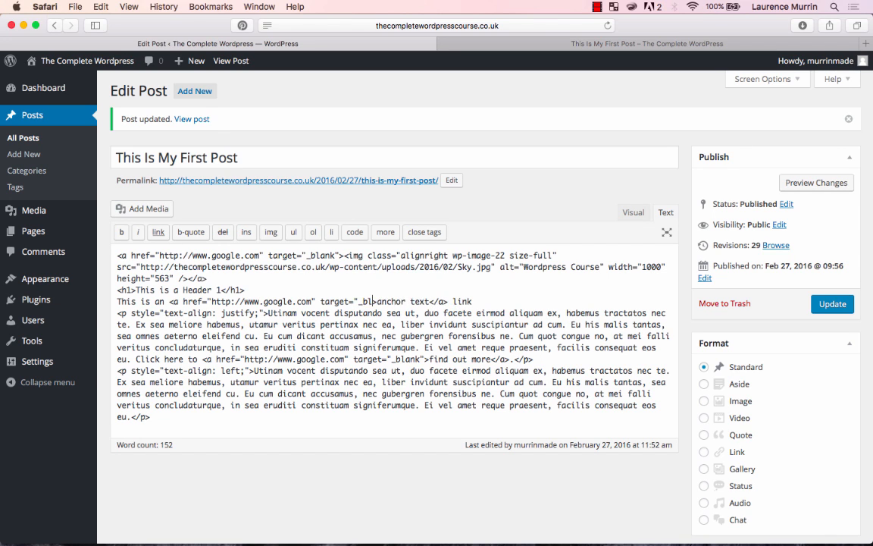
pyautogui.write('ank"an')
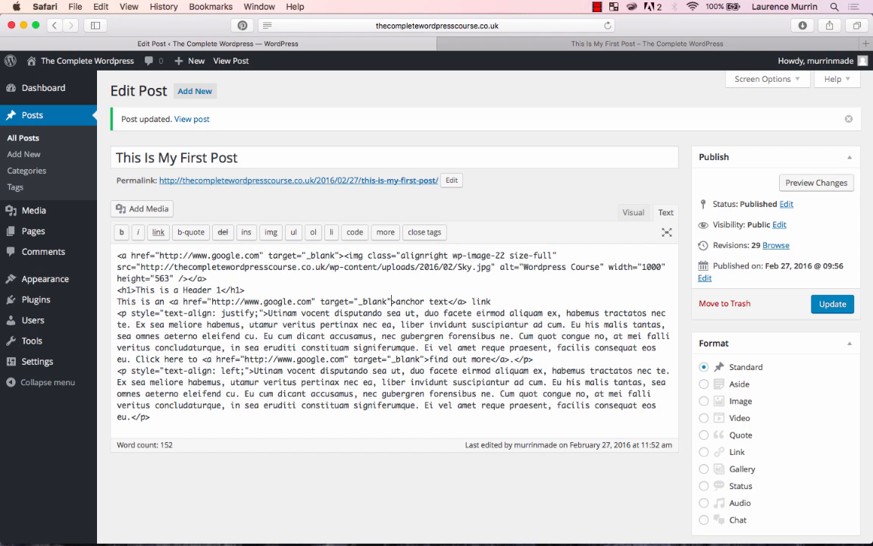
pyautogui.click(826, 307)
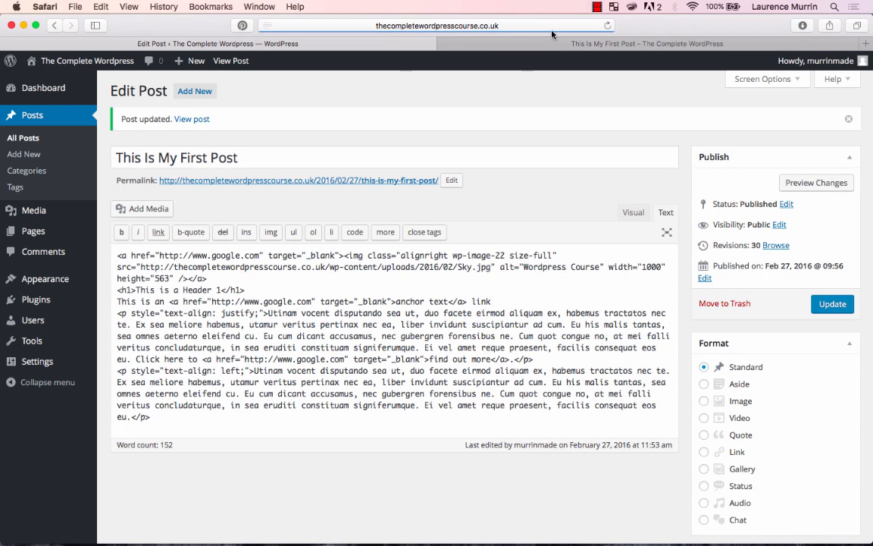
# - Reopen the live post in a fresh tab and test its anchor text link, closing the Google page
pyautogui.click(554, 42)
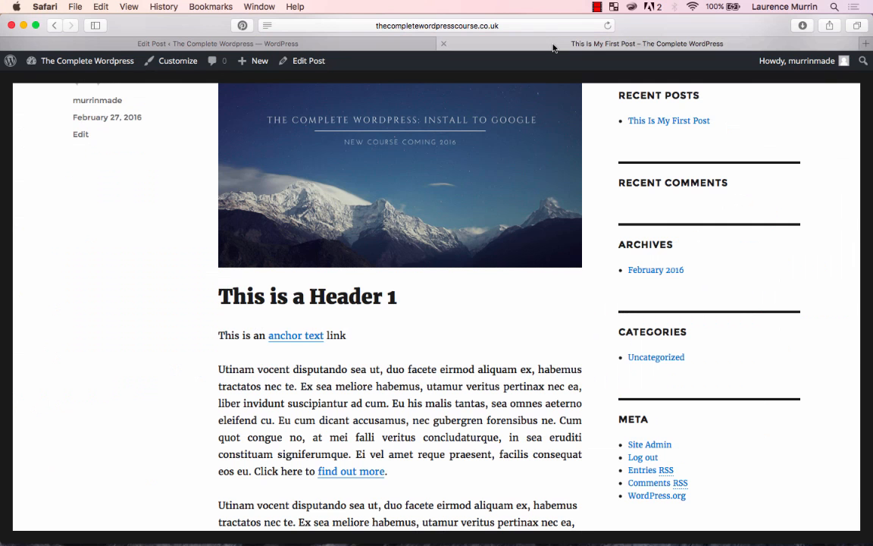
pyautogui.click(443, 44)
pyautogui.click(231, 47)
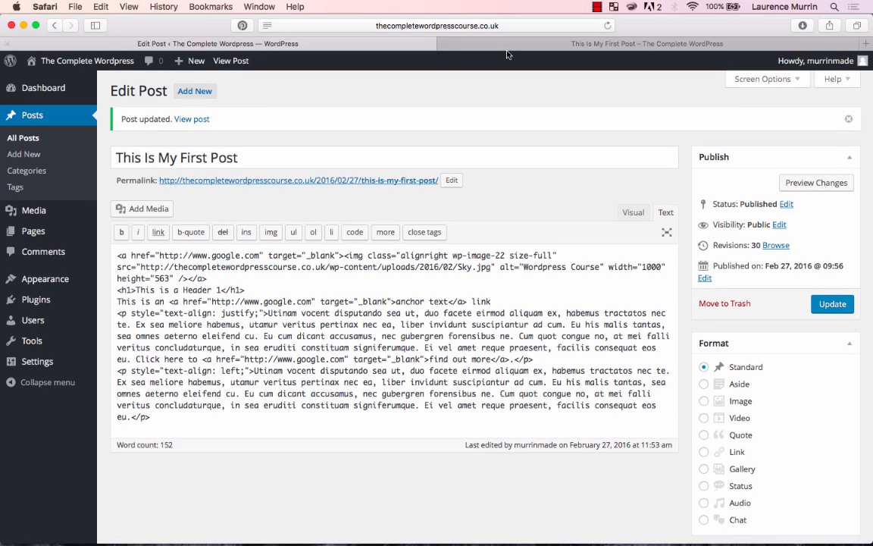
pyautogui.click(552, 44)
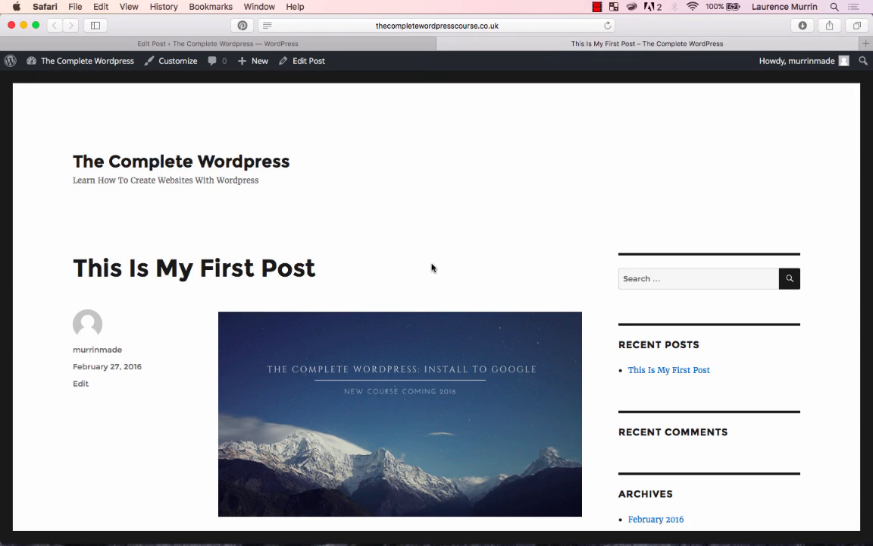
pyautogui.scroll(-5, 431, 267)
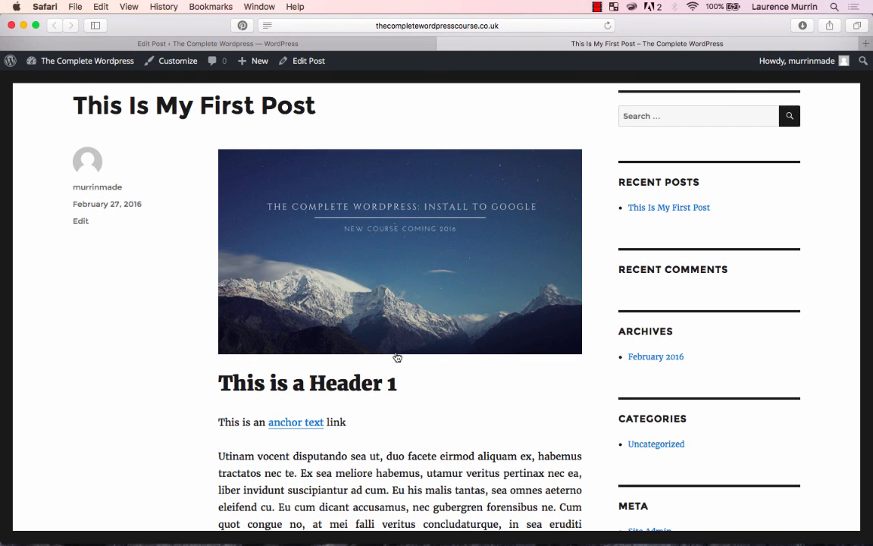
pyautogui.click(309, 426)
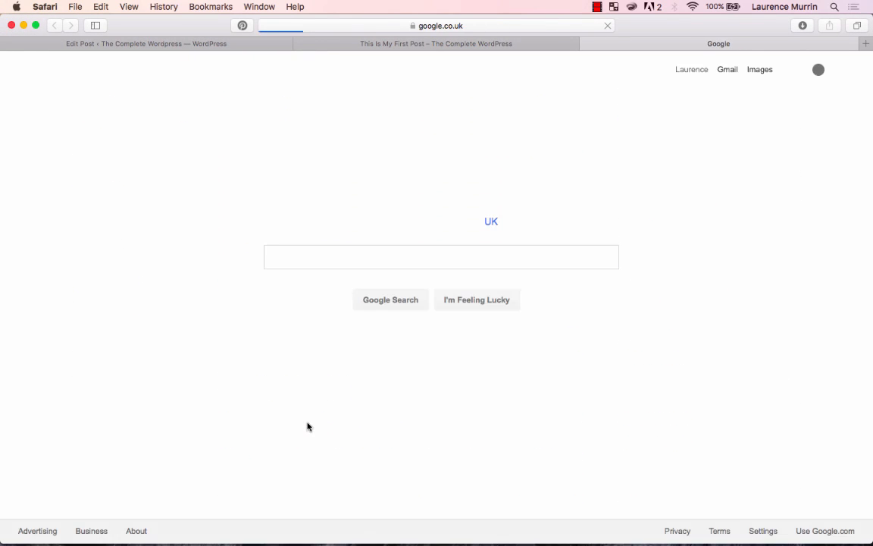
pyautogui.press('super+w')
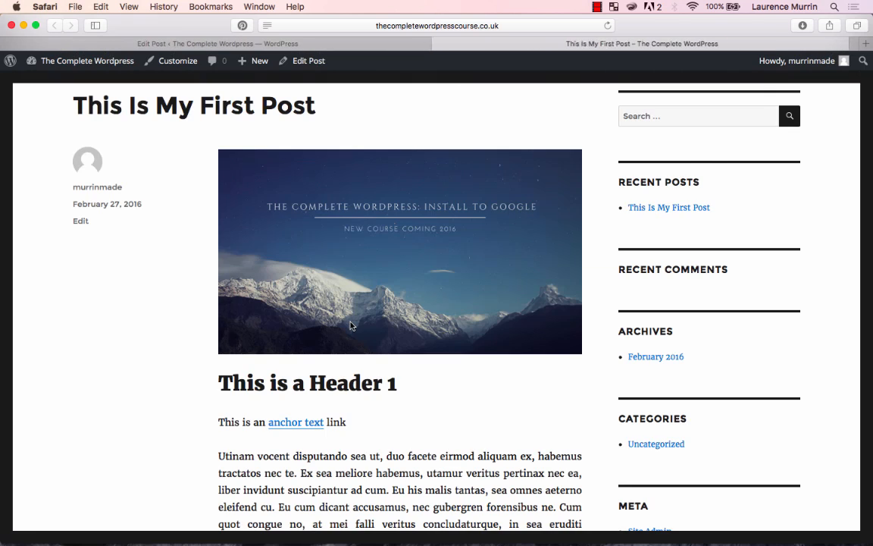
# - Review the post in the visual editor, and highlight the anchor text link's opening and closing tags in the HTML code
pyautogui.click(331, 47)
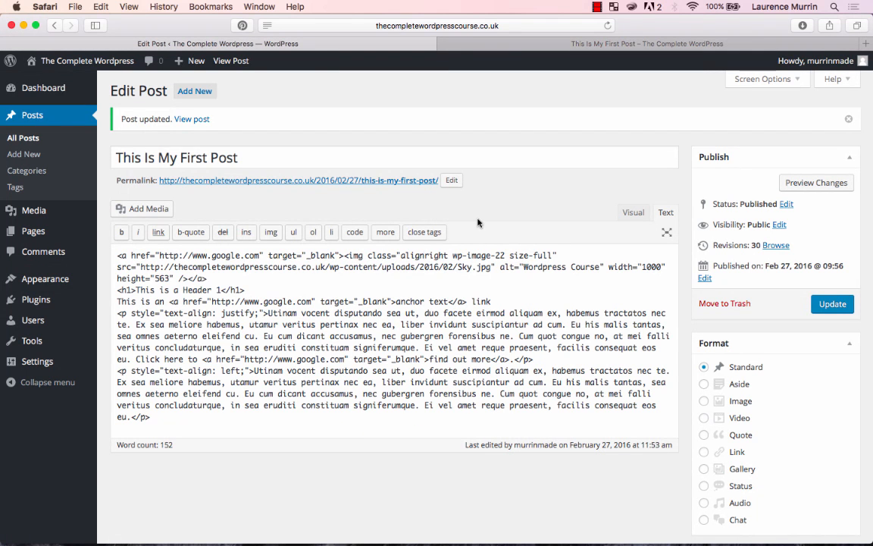
pyautogui.click(629, 212)
pyautogui.scroll(-5, 407, 368)
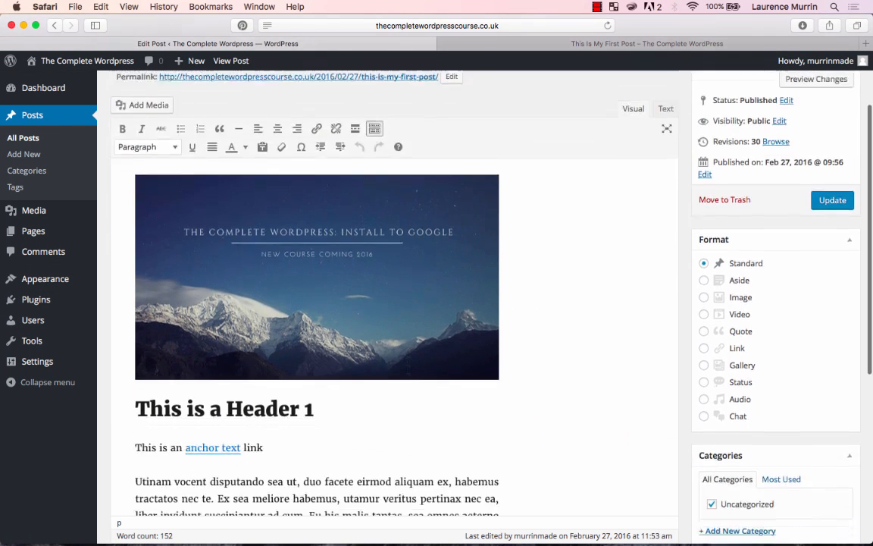
pyautogui.scroll(5, 354, 258)
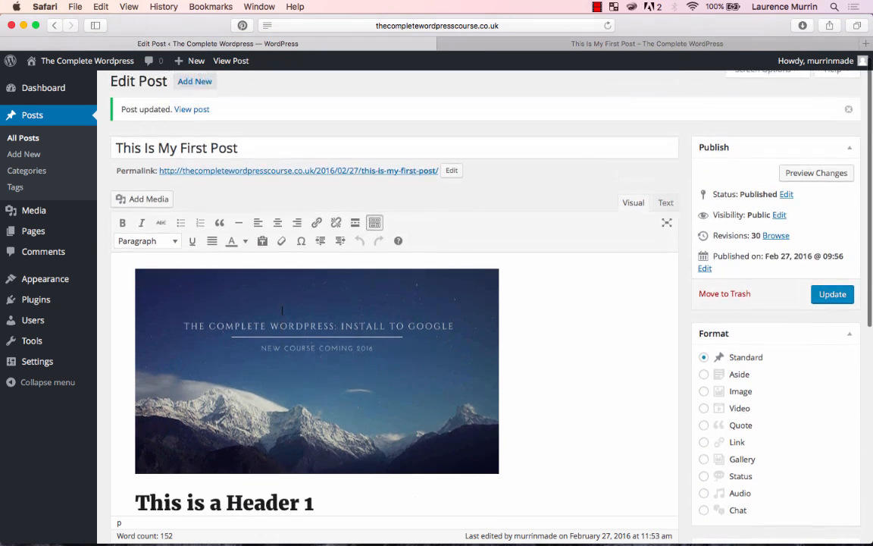
pyautogui.scroll(-2, 589, 327)
pyautogui.scroll(-4, 589, 328)
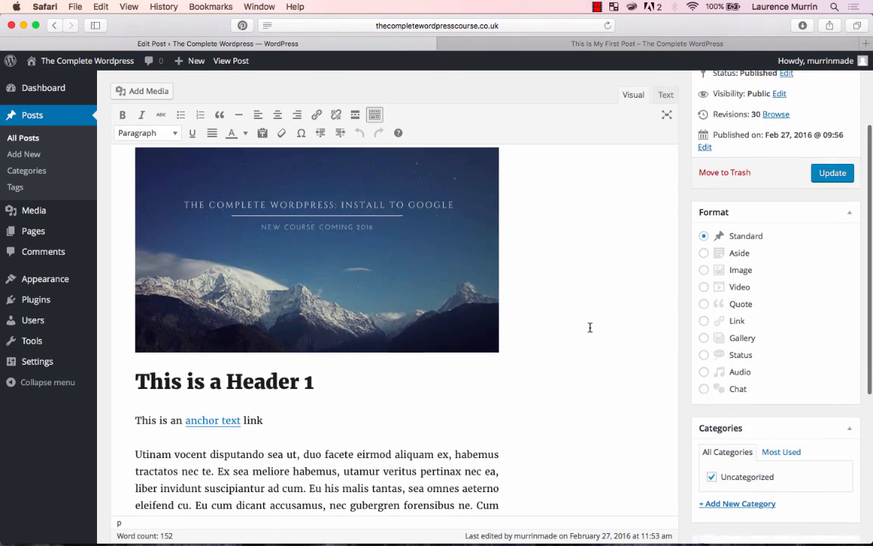
pyautogui.scroll(3, 588, 327)
pyautogui.click(665, 112)
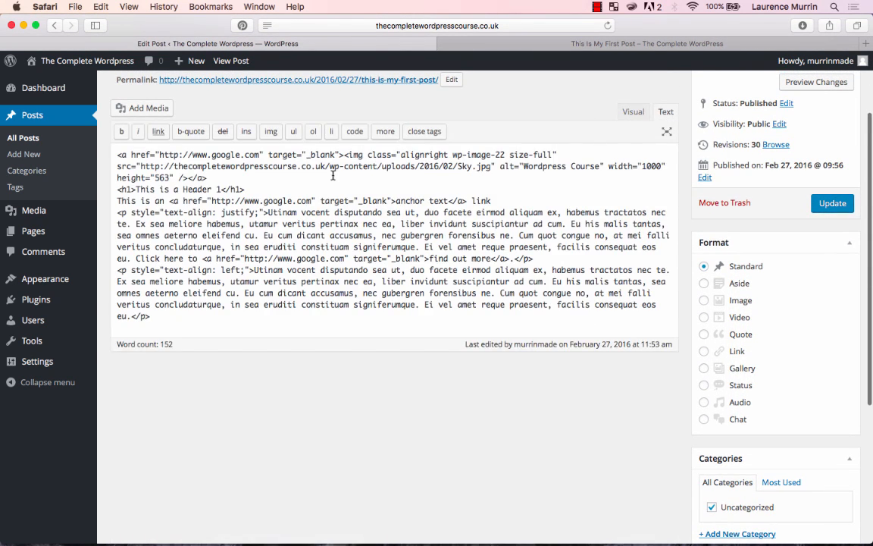
pyautogui.moveTo(168, 202); pyautogui.dragTo(395, 203)
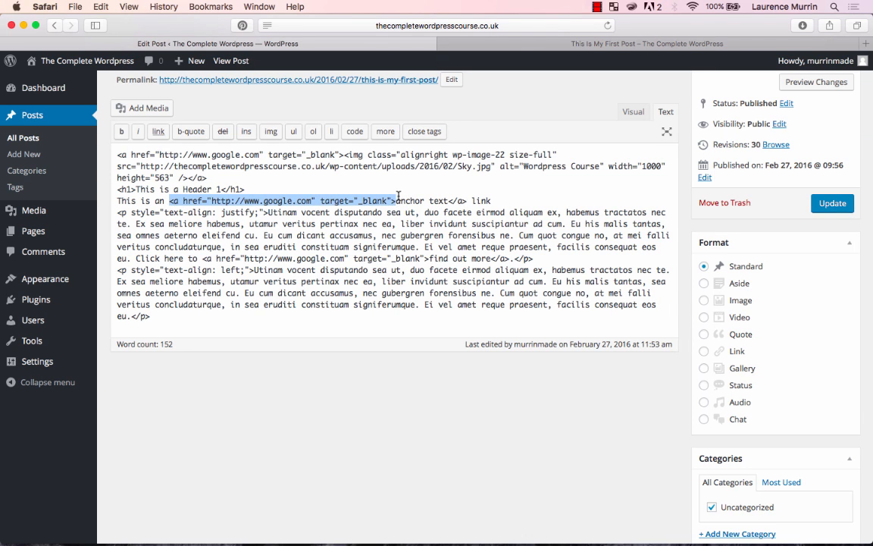
pyautogui.moveTo(449, 202); pyautogui.dragTo(467, 202)
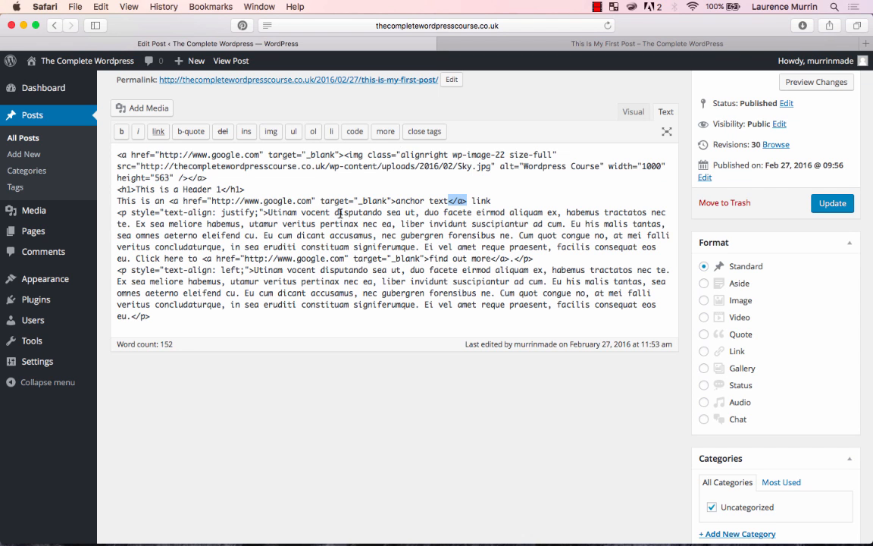
pyautogui.scroll(2, 425, 219)
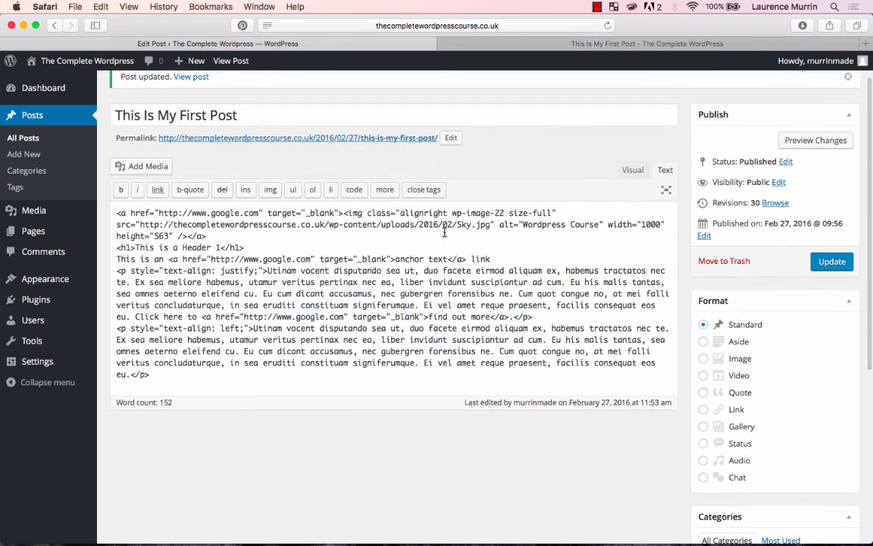